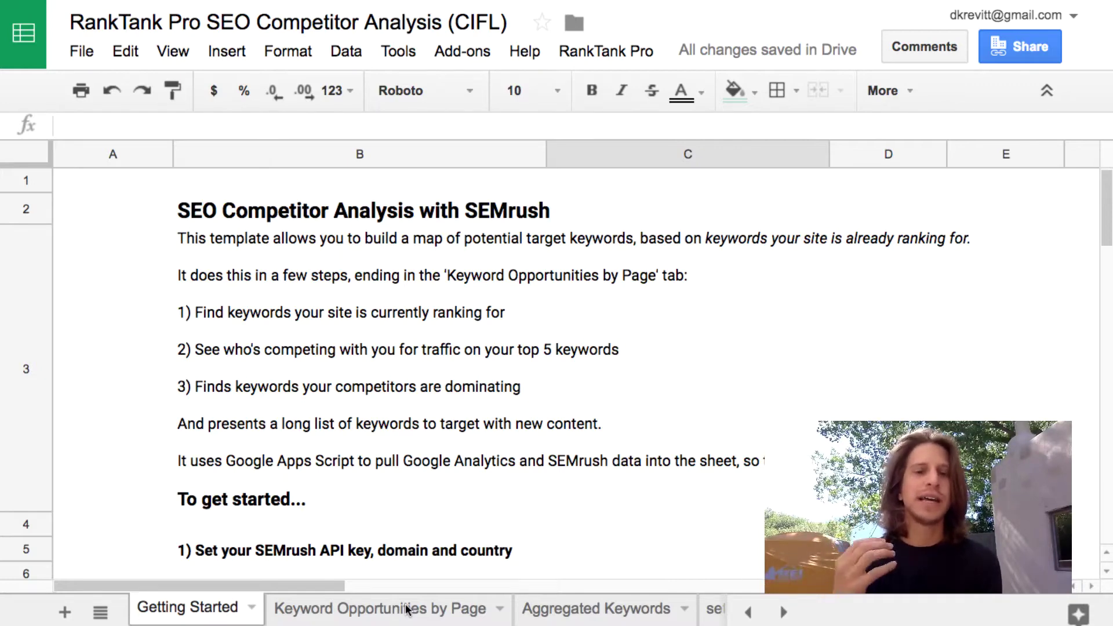
Step: Scroll down Getting Started past the settings table to the Keywords Found and Competitors Found sections
scroll(422, 566, "down", 1)
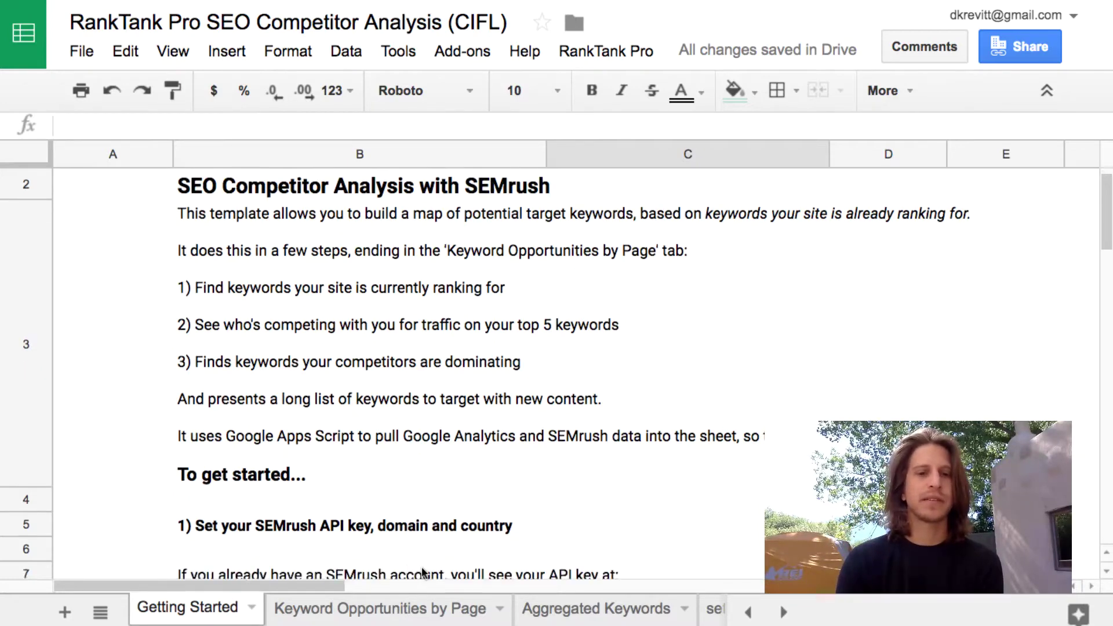
scroll(409, 534, "down", 5)
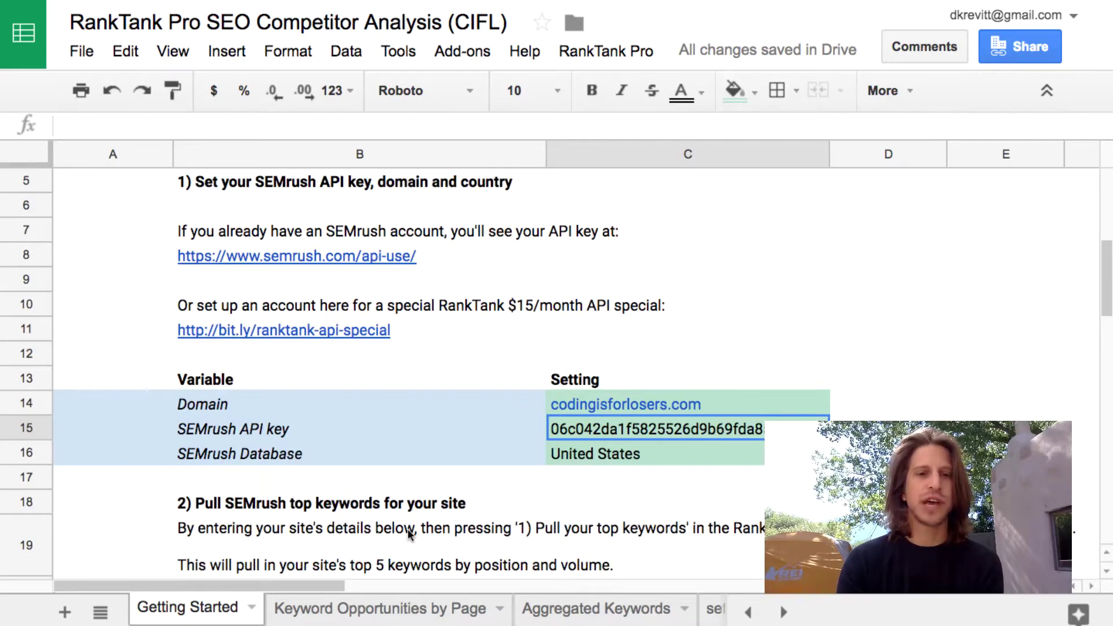
scroll(346, 516, "down", 2)
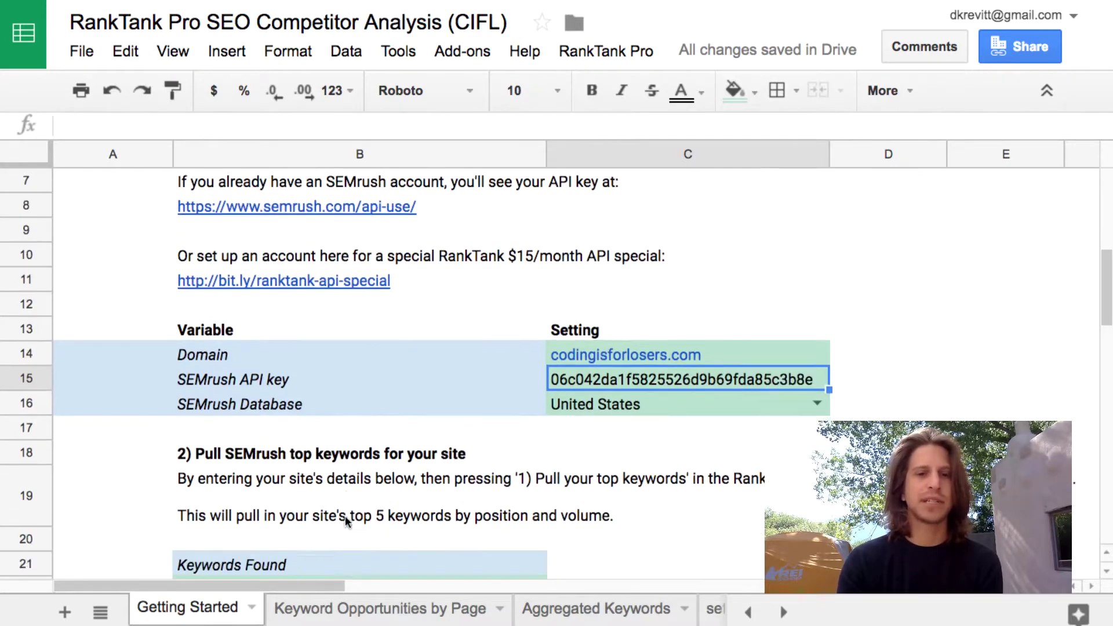
scroll(346, 516, "down", 2)
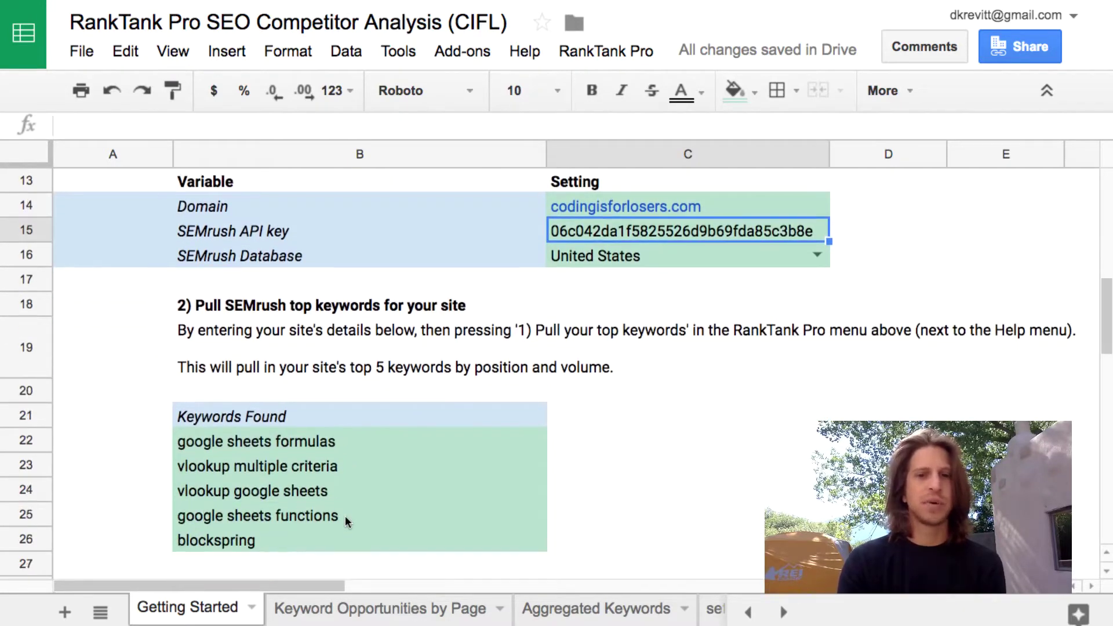
scroll(346, 521, "down", 1)
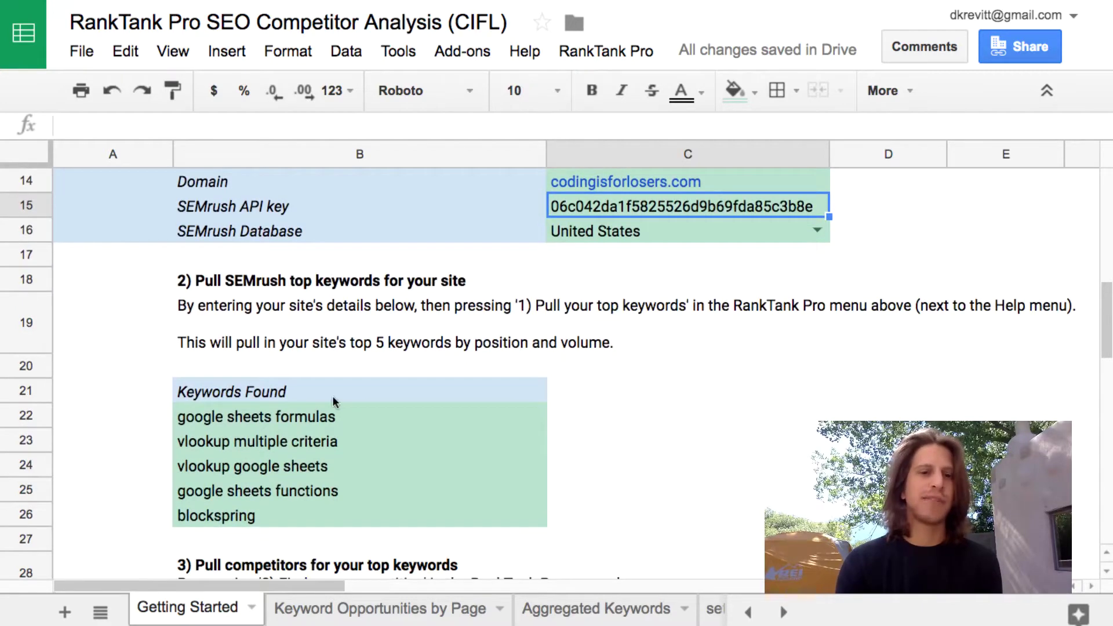
scroll(329, 406, "down", 1)
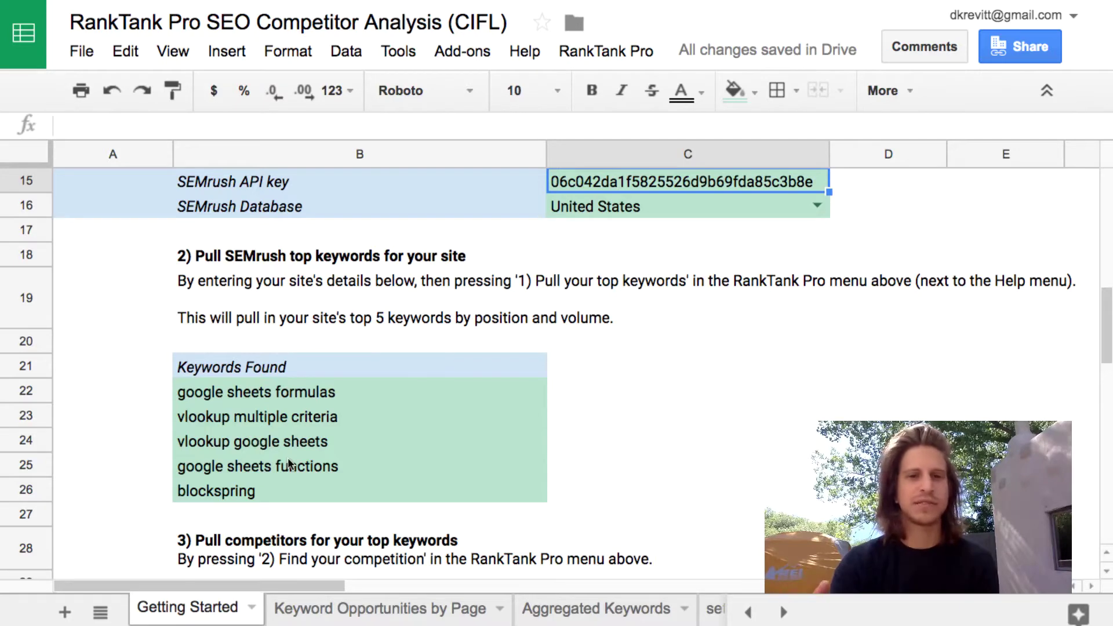
scroll(289, 462, "down", 4)
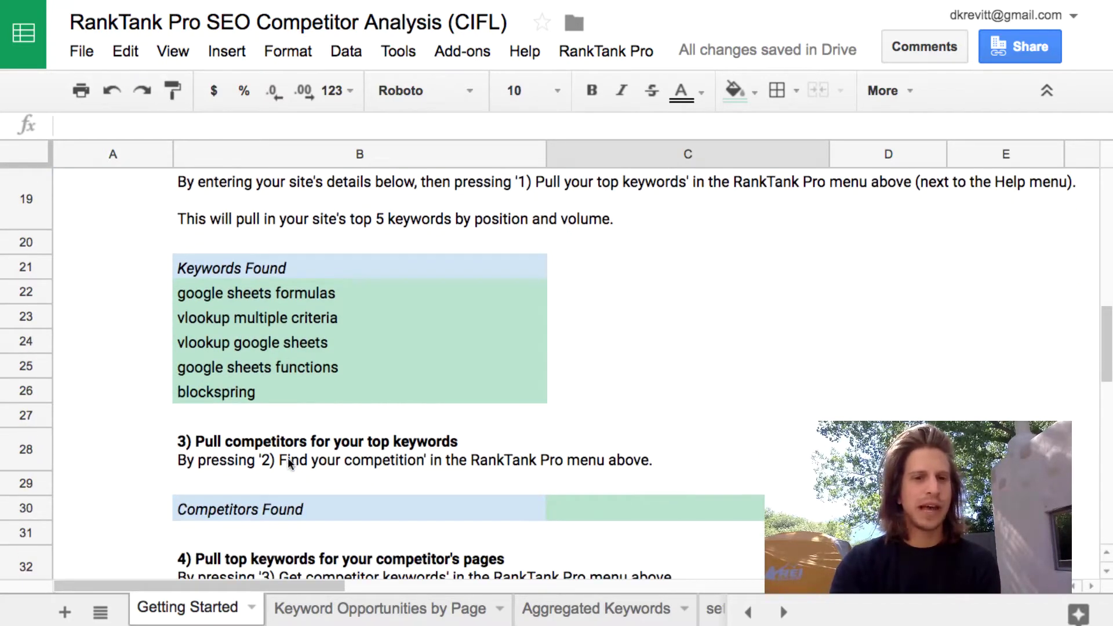
scroll(288, 462, "down", 2)
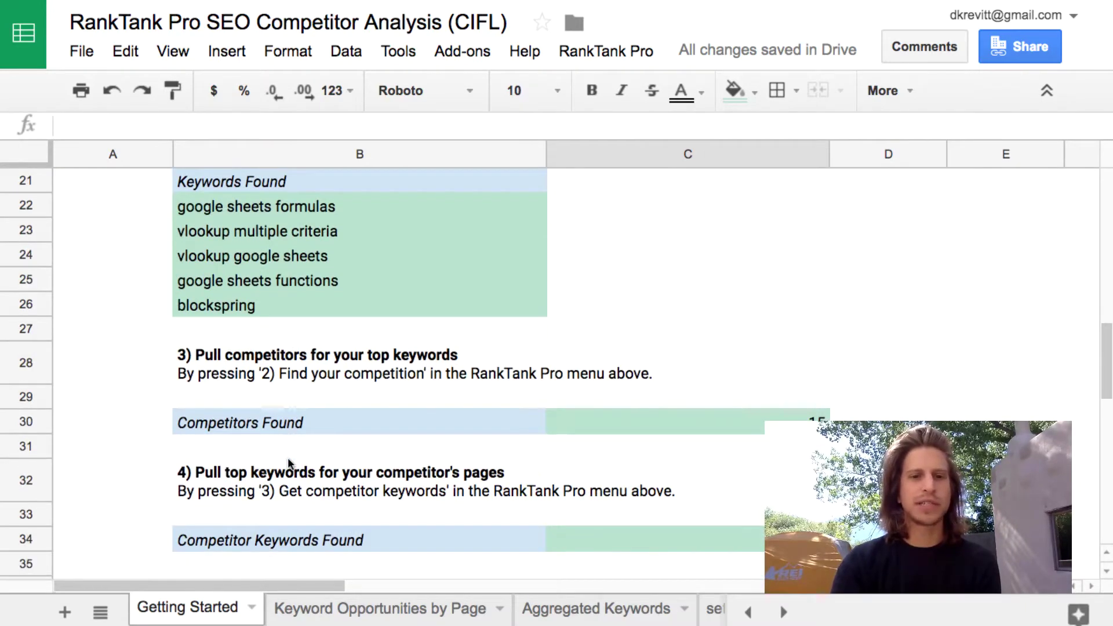
Step: Glance at the RankTank Pro steps menu, select Competitors Found in B30, and reveal the data sheet tabs
left_click(621, 49)
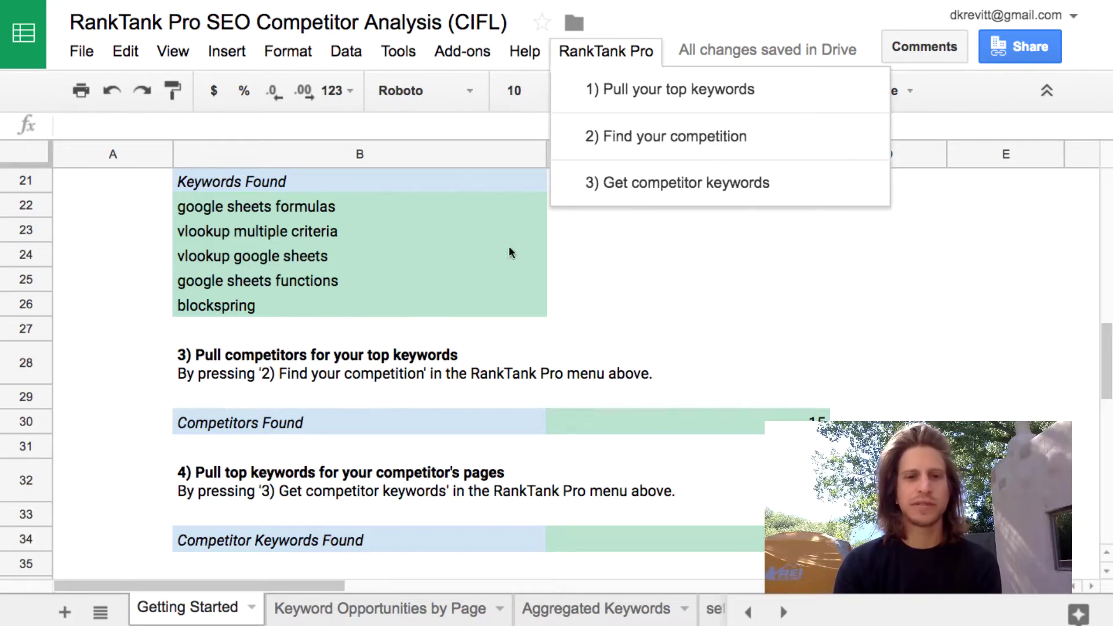
left_click(340, 381)
left_click(312, 429)
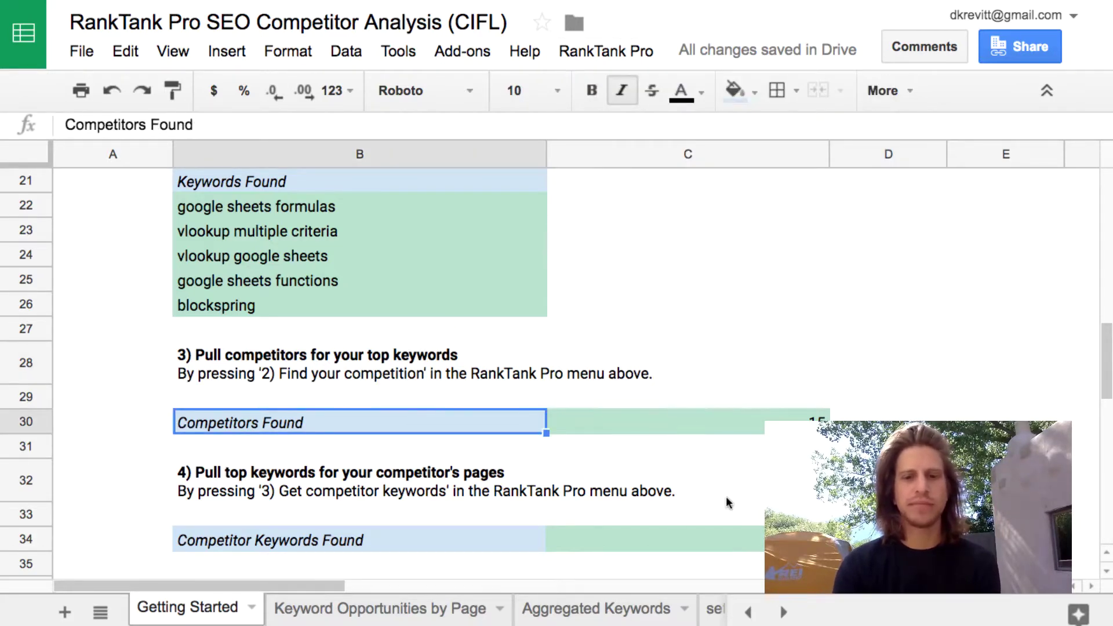
left_click(784, 613)
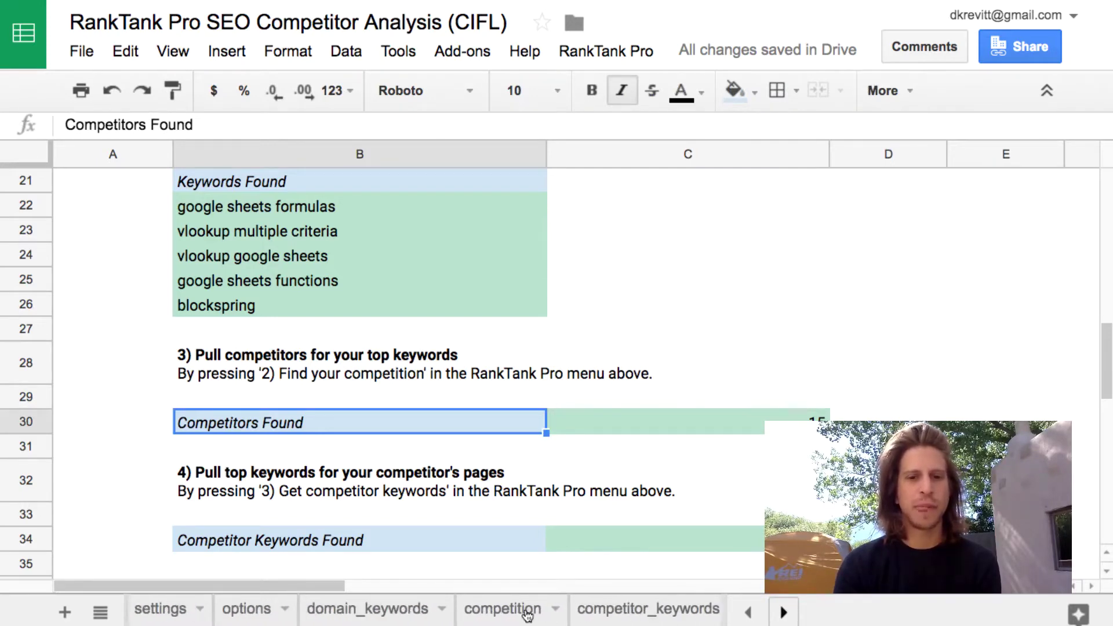
left_click(526, 615)
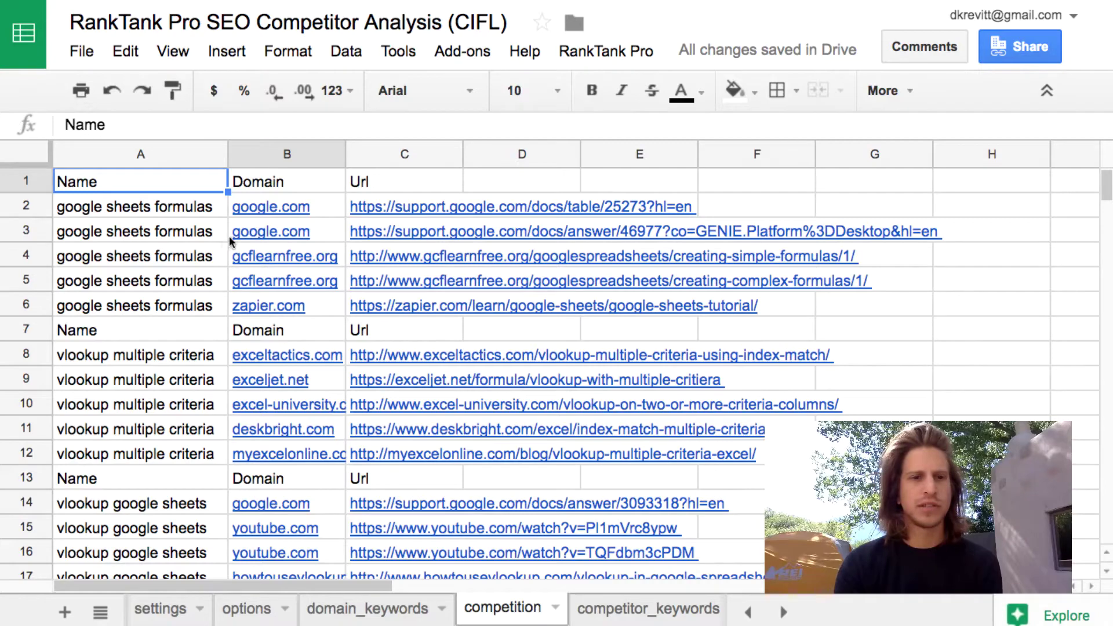
left_click(172, 214)
left_click(164, 355)
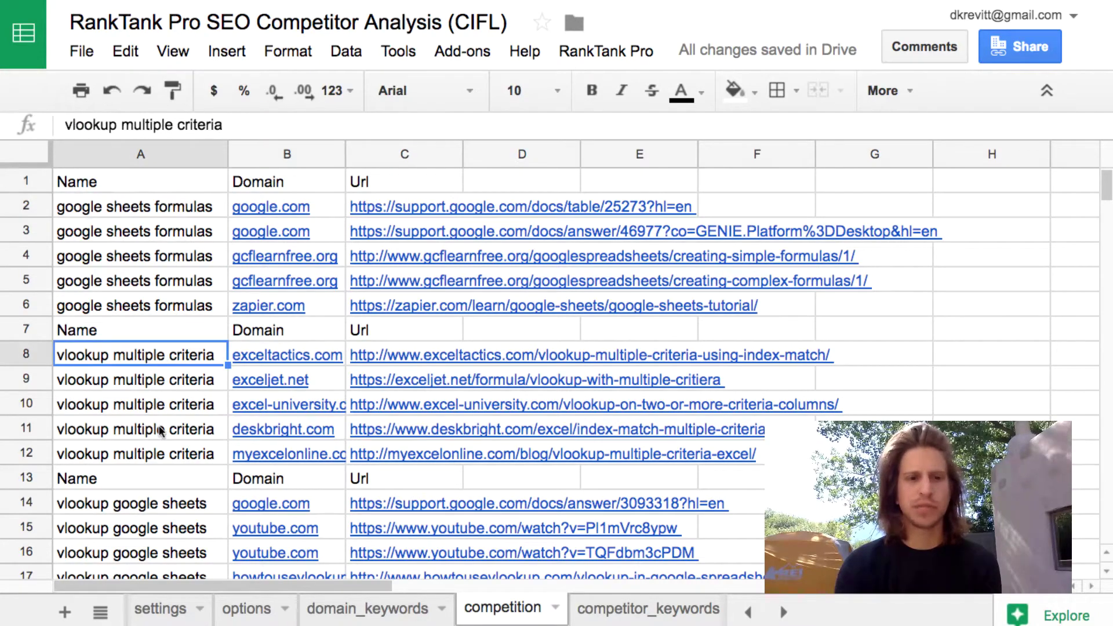
scroll(160, 429, "down", 2)
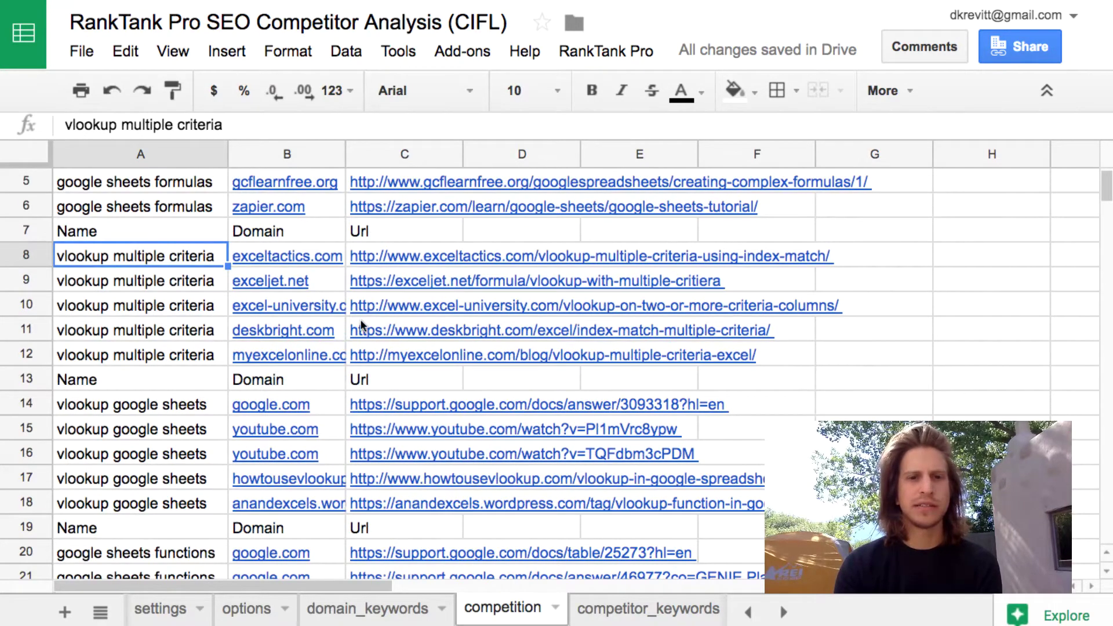
scroll(367, 287, "up", 2)
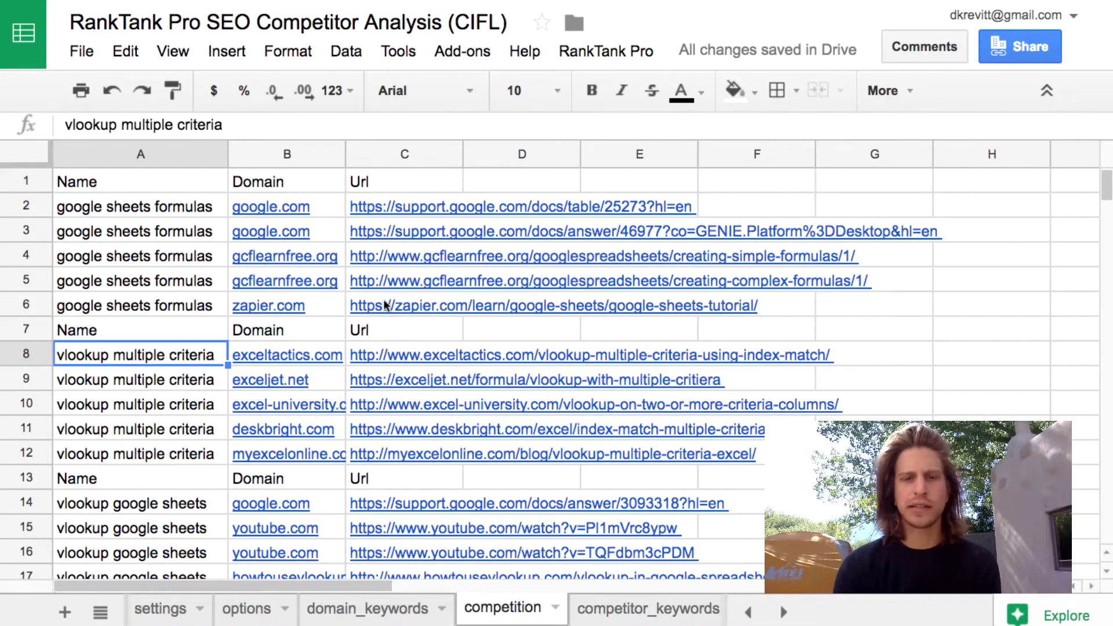
left_click(750, 612)
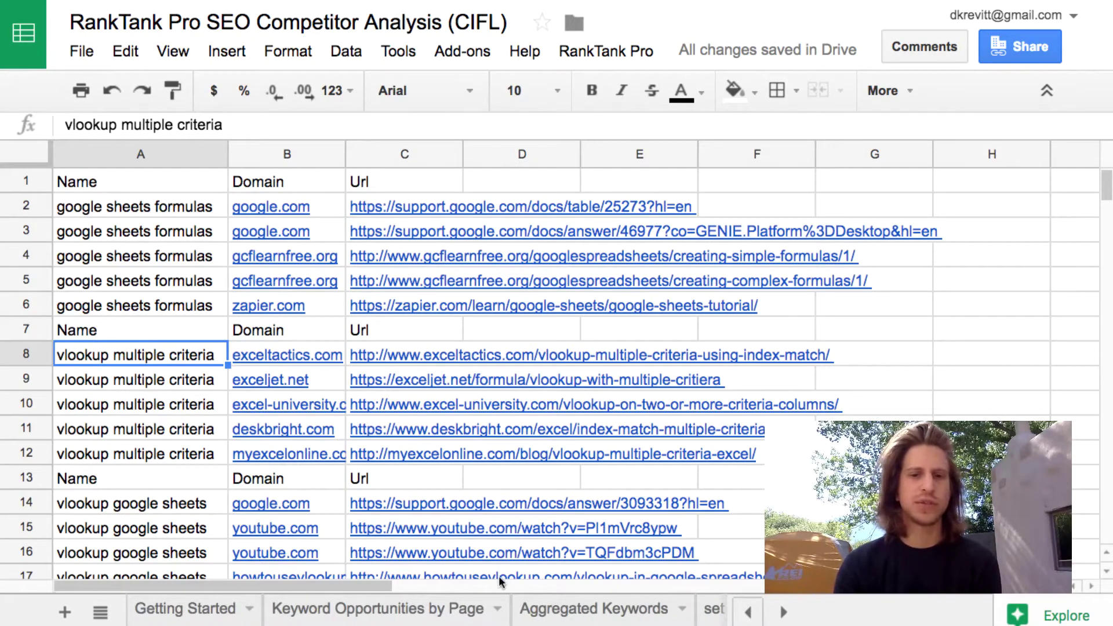
Step: Back on Getting Started, scroll to Competitor Keywords Found in B34 and reveal the later data tabs
left_click(228, 619)
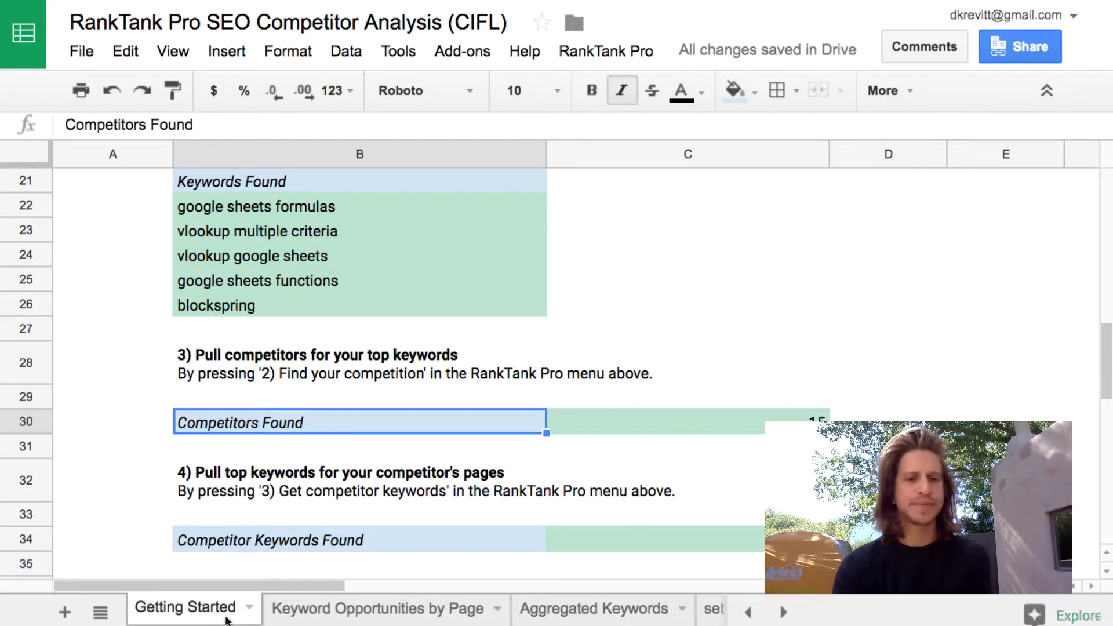
scroll(408, 479, "down", 3)
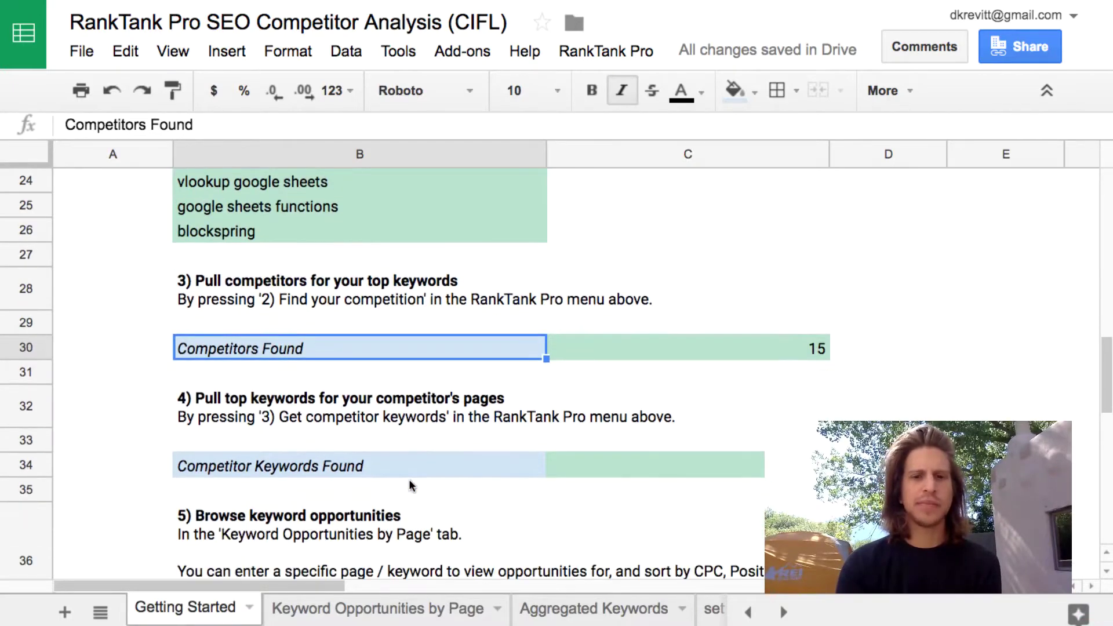
scroll(409, 486, "down", 1)
left_click(340, 445)
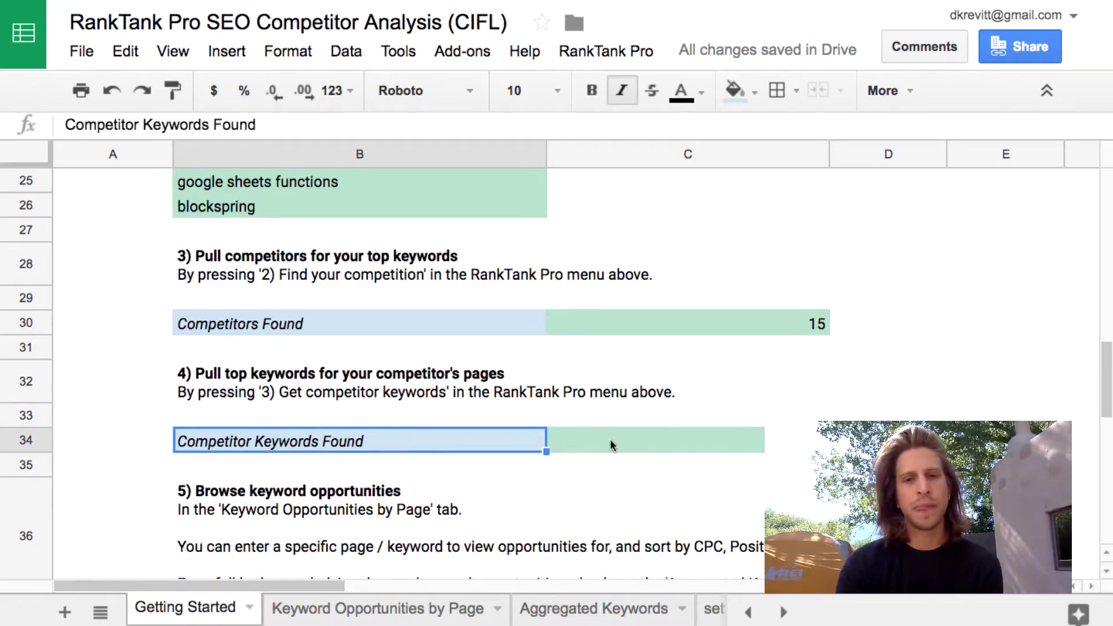
left_click(784, 613)
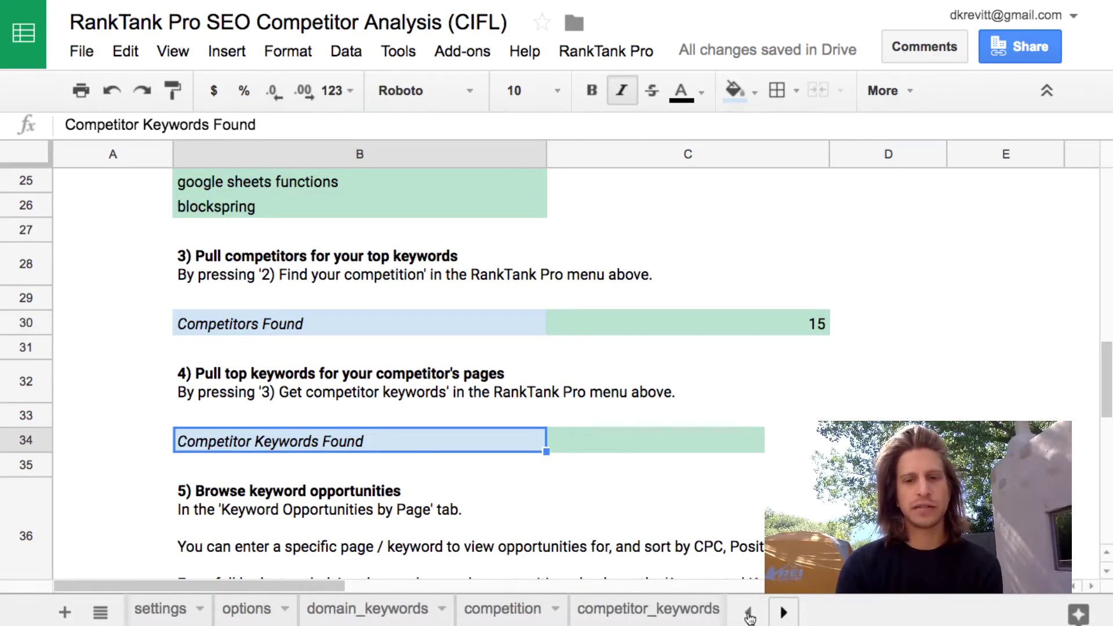
Step: Open competitor_keywords and inspect the first competitor page's keywords 'google sheets' and 'googlesheets'
left_click(690, 613)
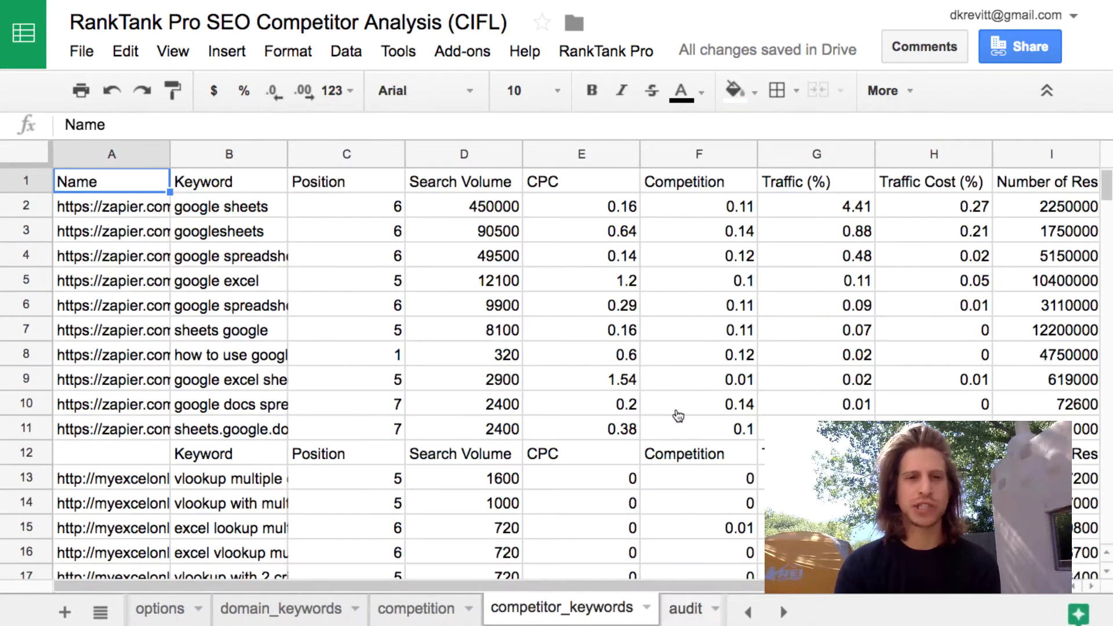
left_click(167, 213)
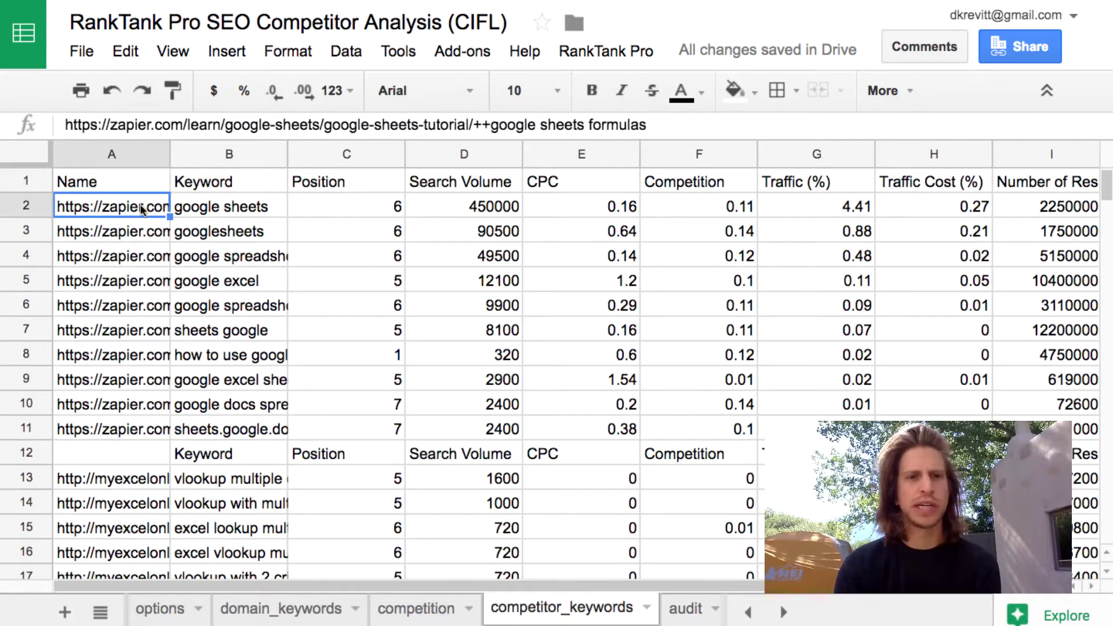
left_click(225, 224)
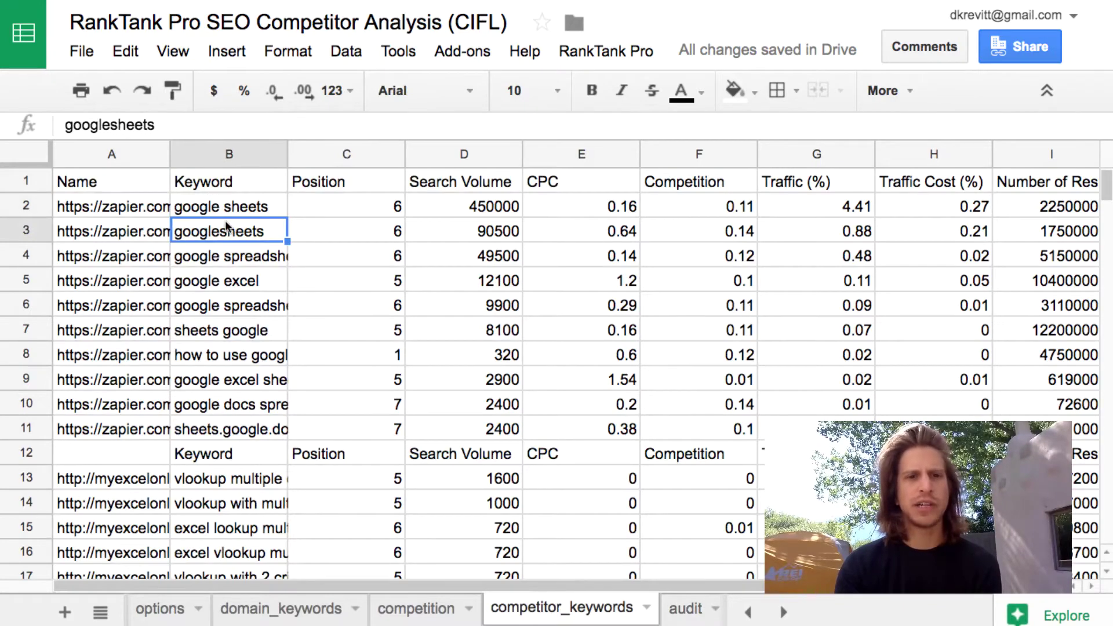
left_click(132, 213)
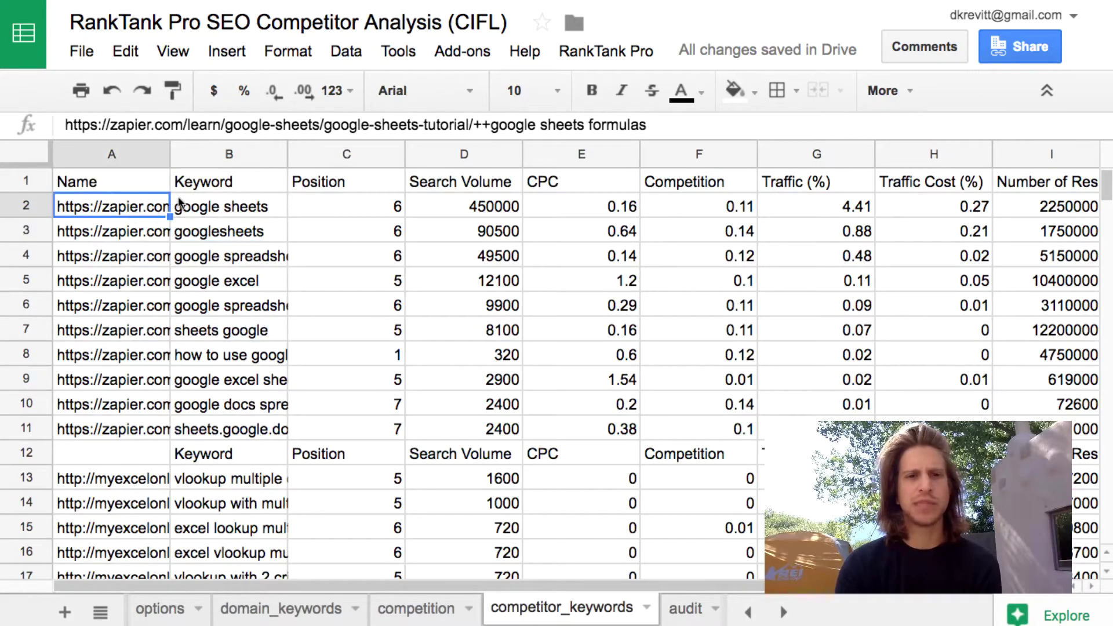
left_click(228, 211)
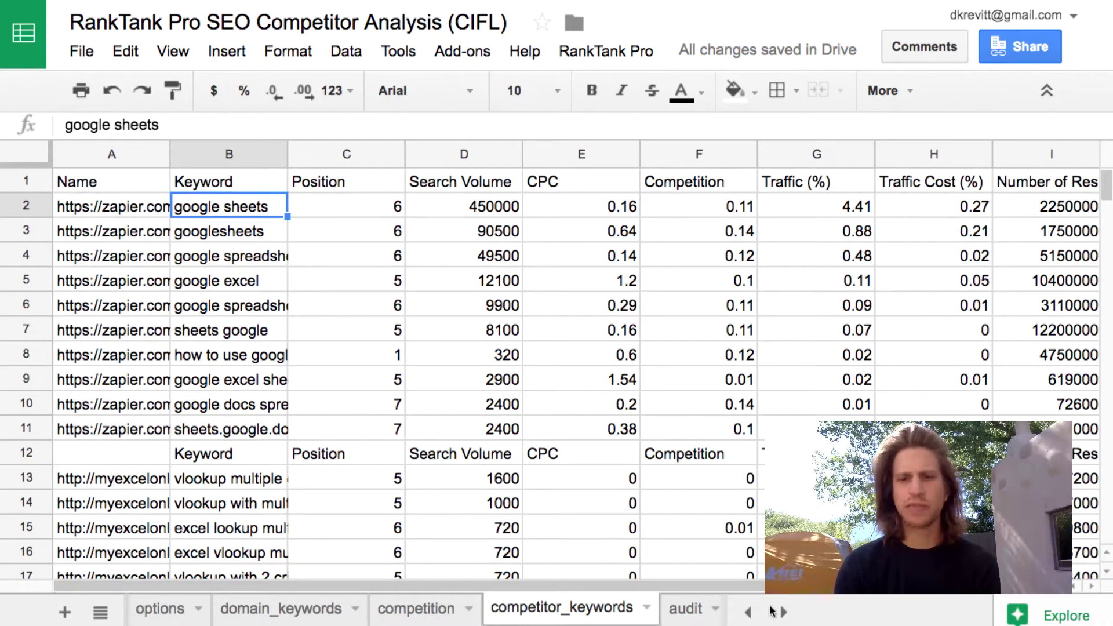
left_click(748, 613)
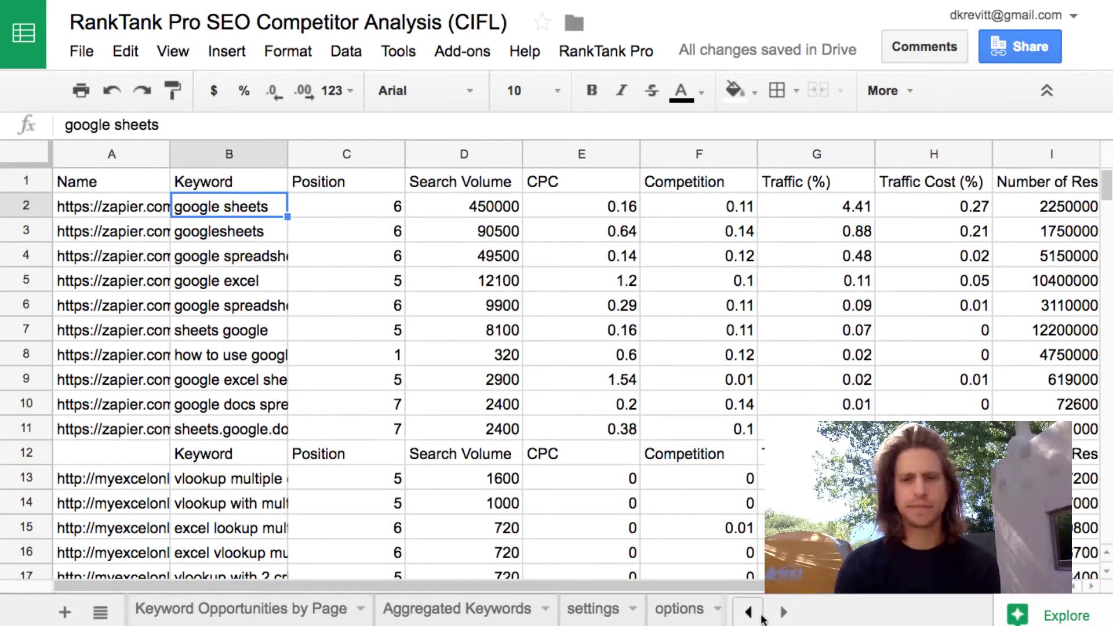
left_click(408, 610)
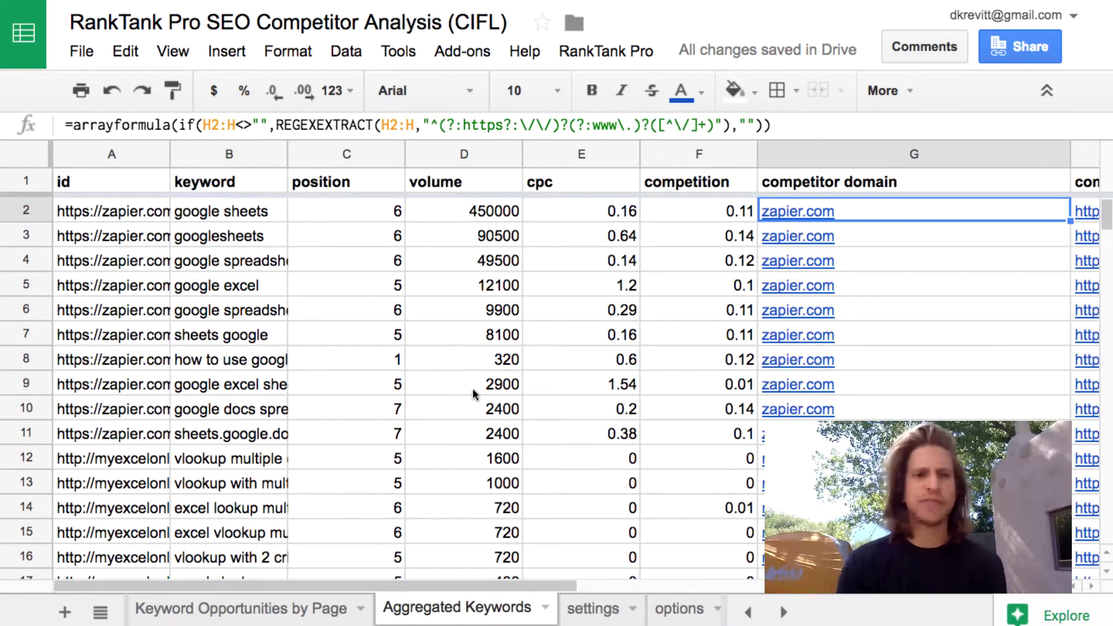
scroll(504, 351, "right", 2)
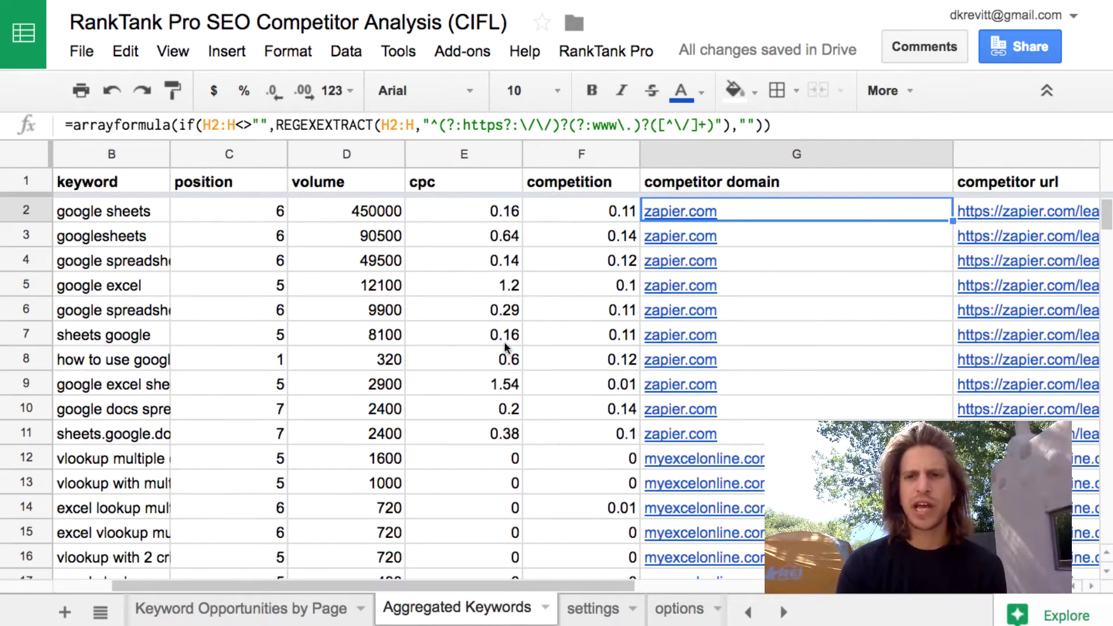
scroll(507, 348, "right", 2)
scroll(504, 348, "left", 4)
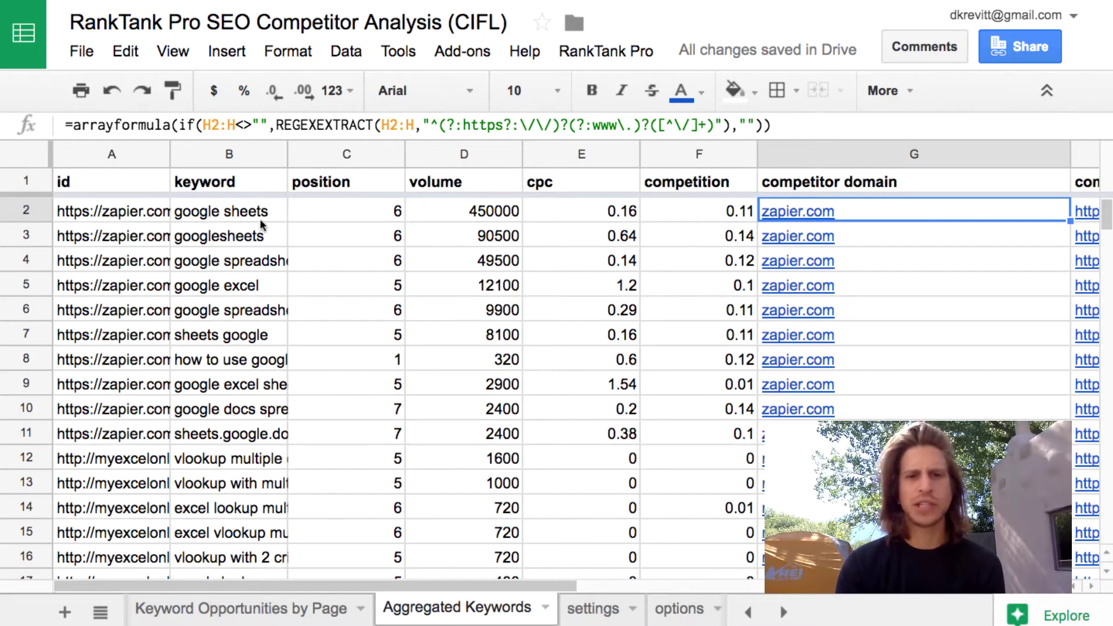
scroll(406, 218, "right", 5)
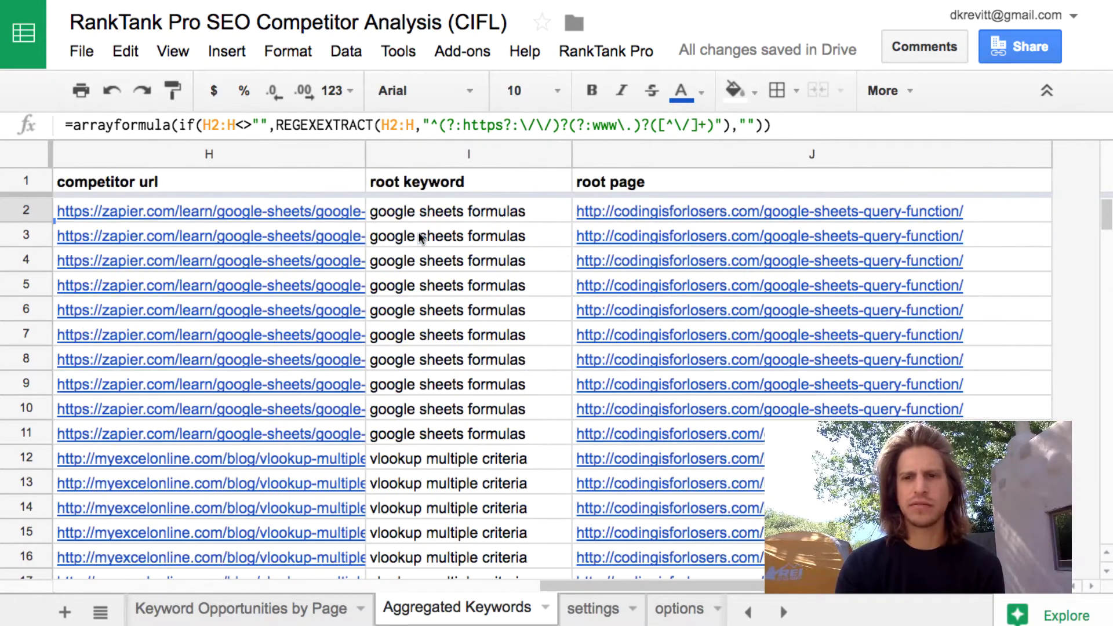
left_click(748, 210)
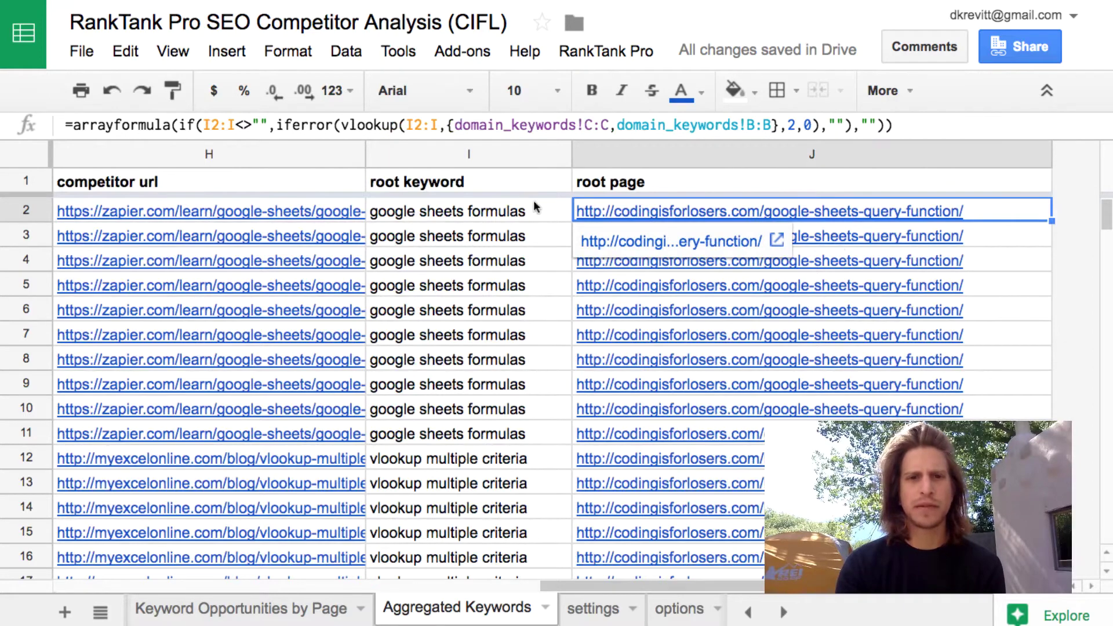
left_click(519, 214)
scroll(512, 283, "left", 3)
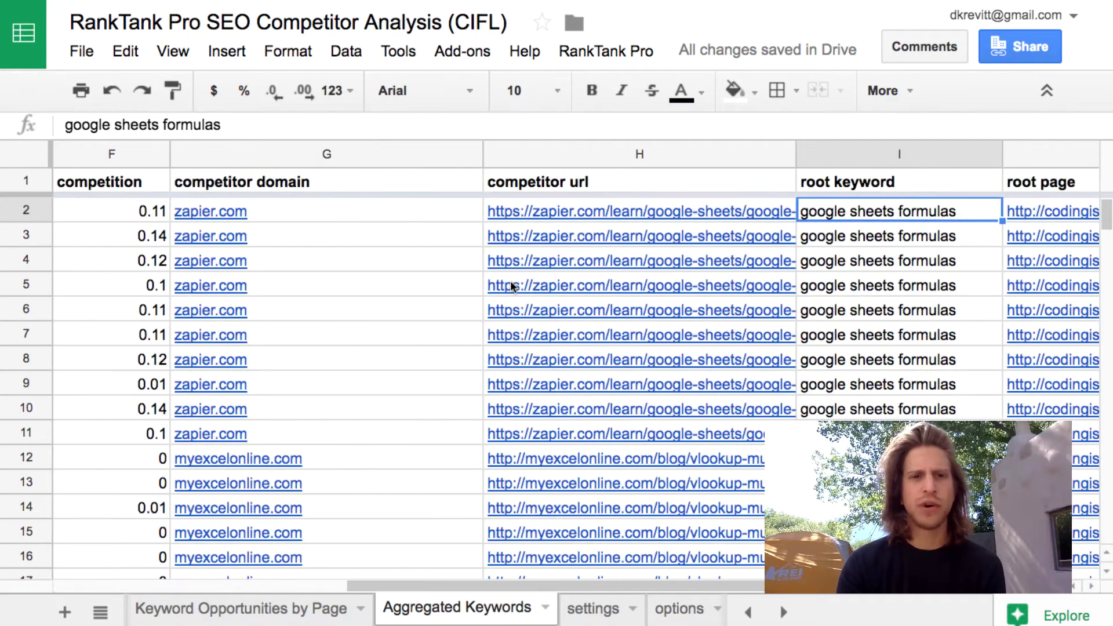
scroll(511, 285, "left", 5)
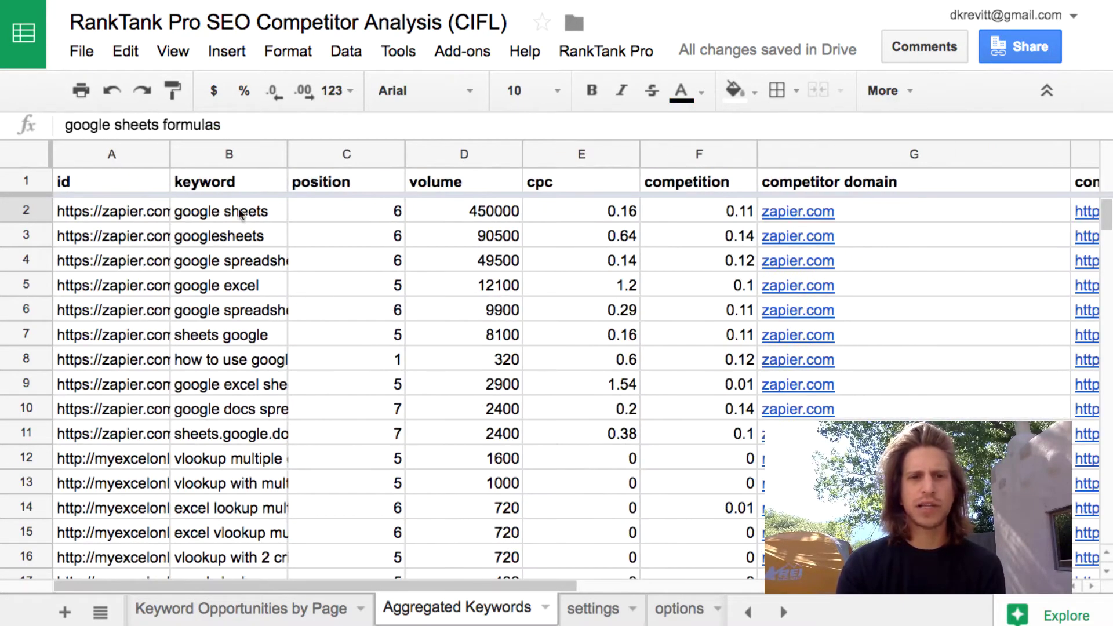
left_click(241, 238)
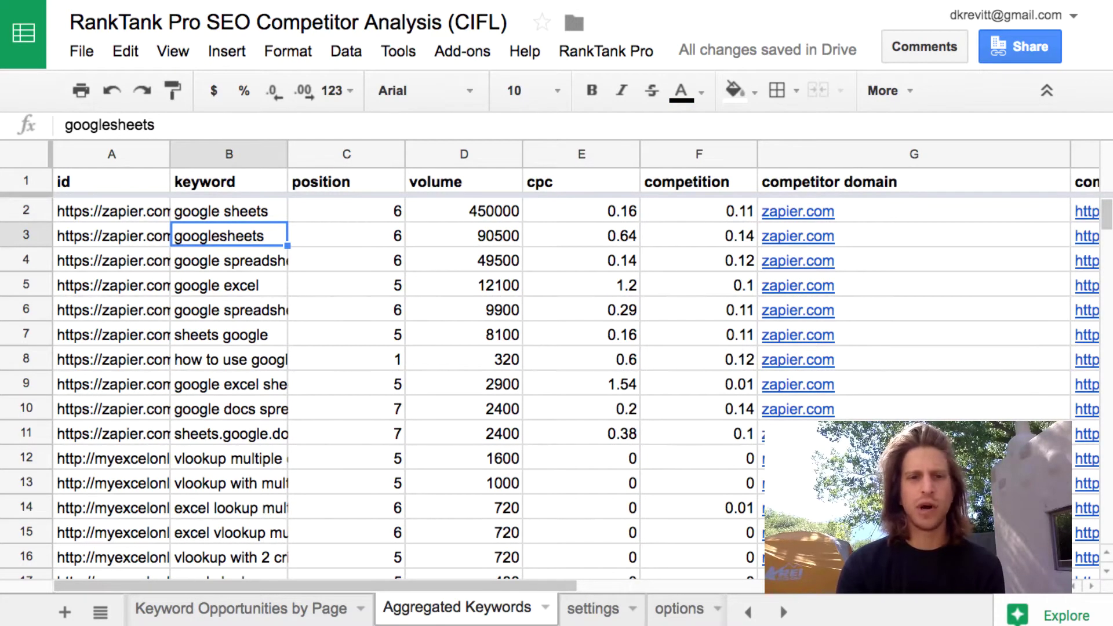
scroll(281, 497, "down", 5)
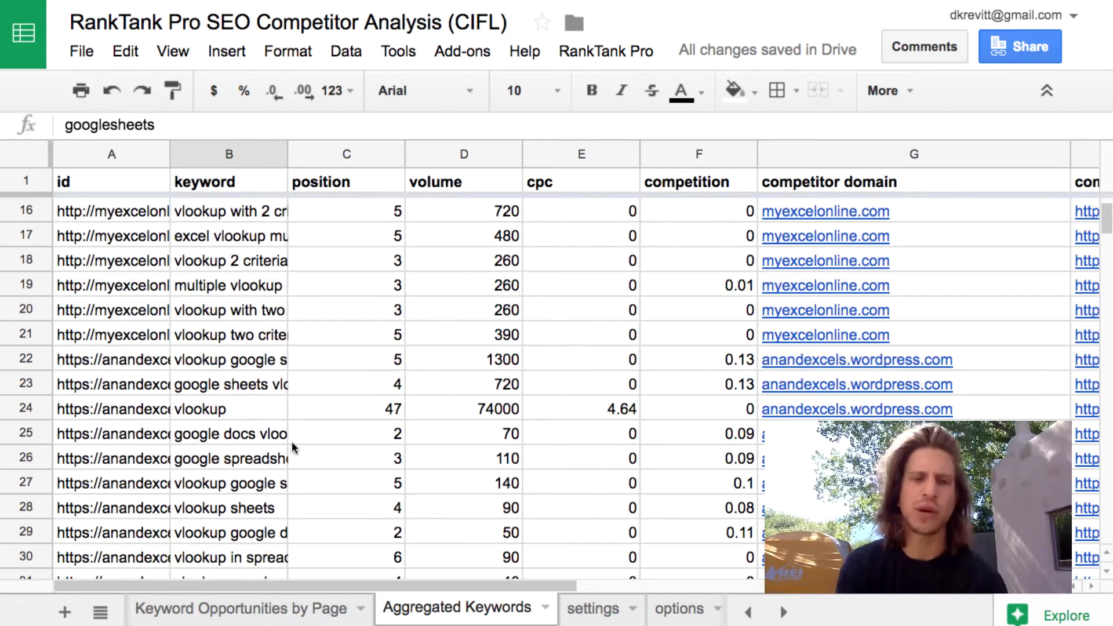
scroll(291, 487, "down", 2)
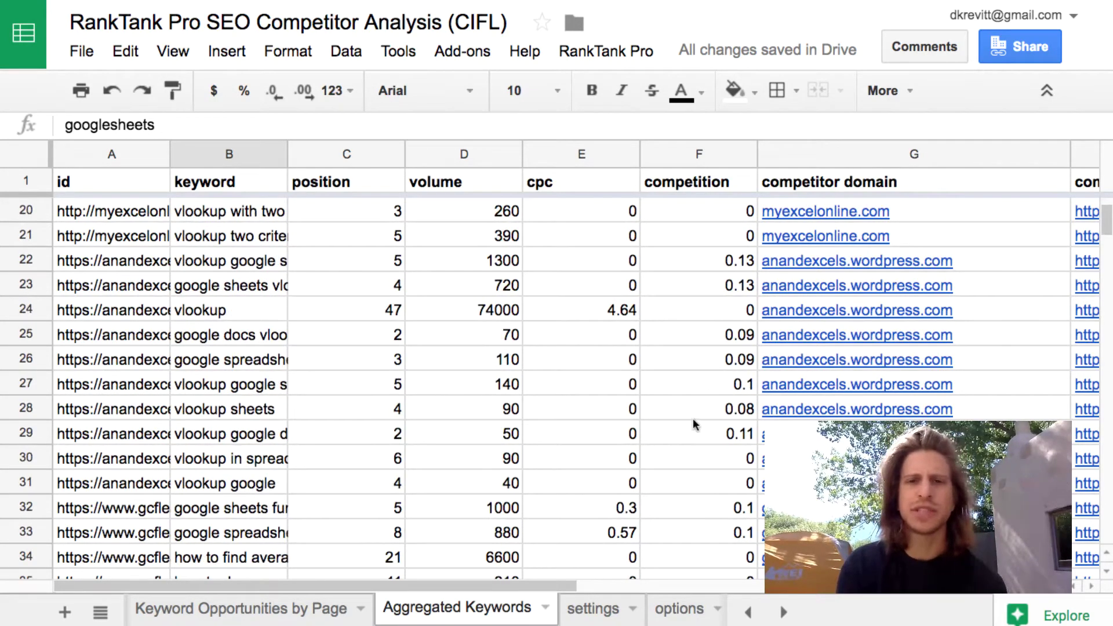
scroll(705, 419, "down", 3)
scroll(691, 419, "down", 3)
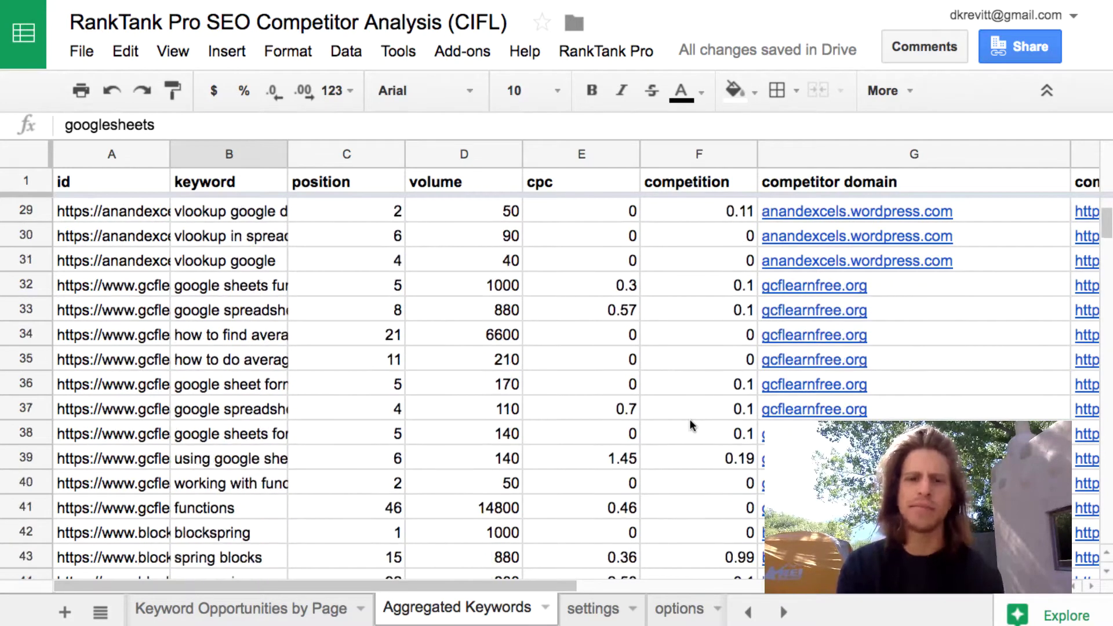
Step: On Keyword Opportunities by Page, filter by the google-sheets-query-function page in C3
key("ctrl+shift+Page_Up")
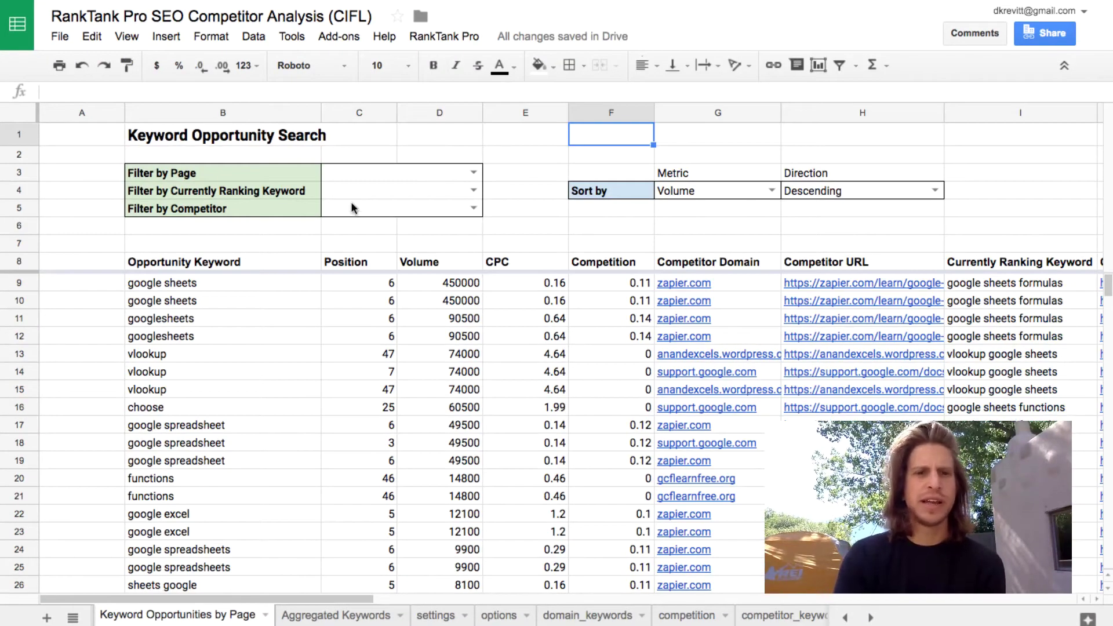
left_click(390, 172)
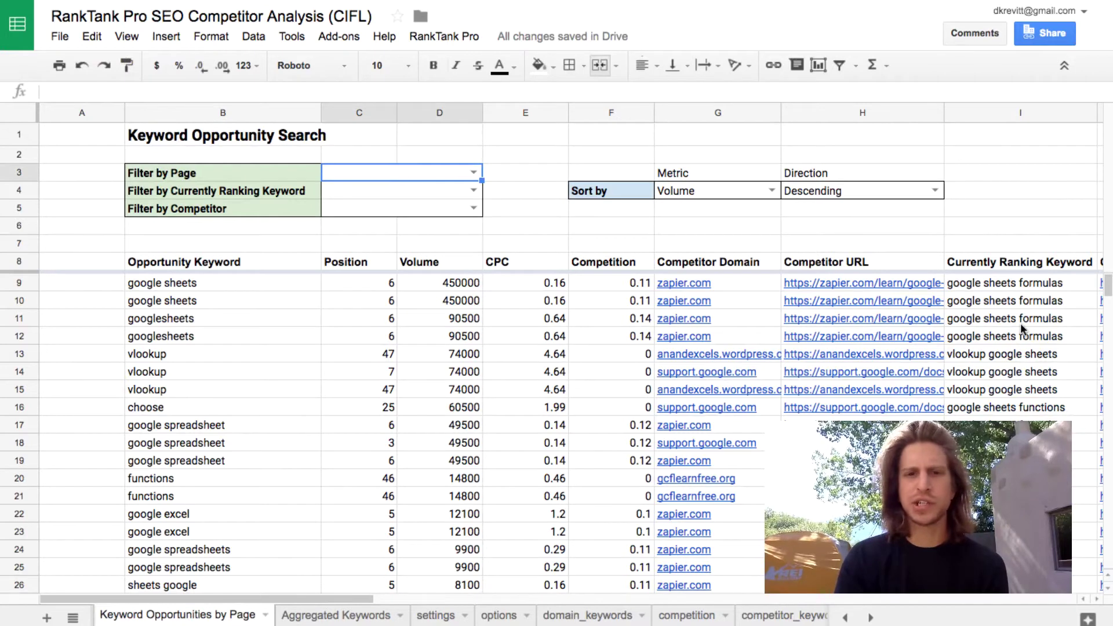
left_click(474, 173)
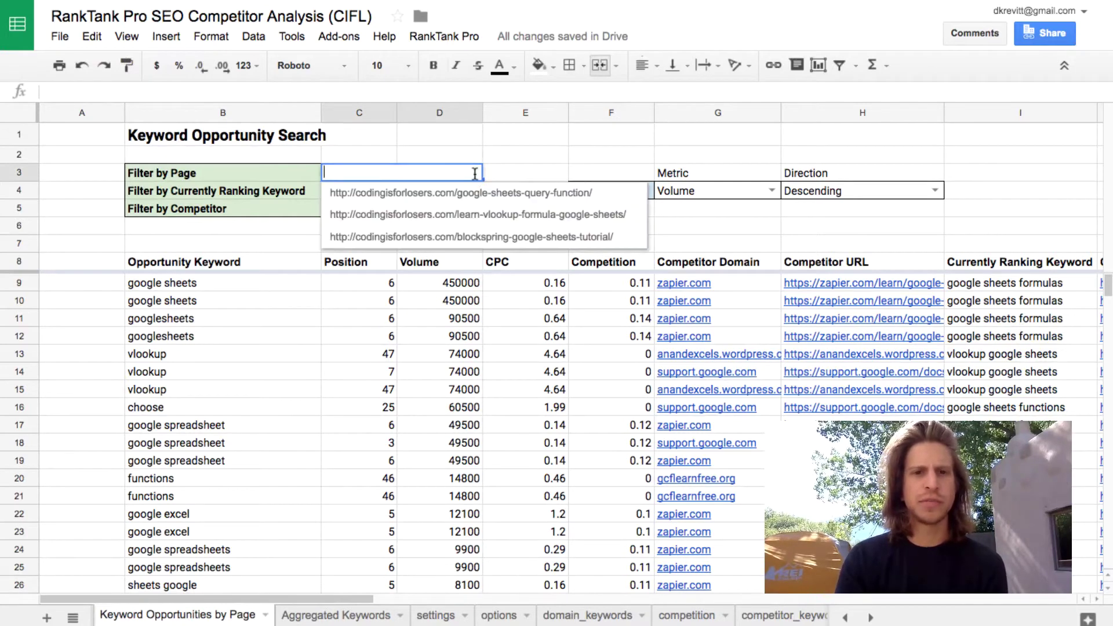
left_click(474, 194)
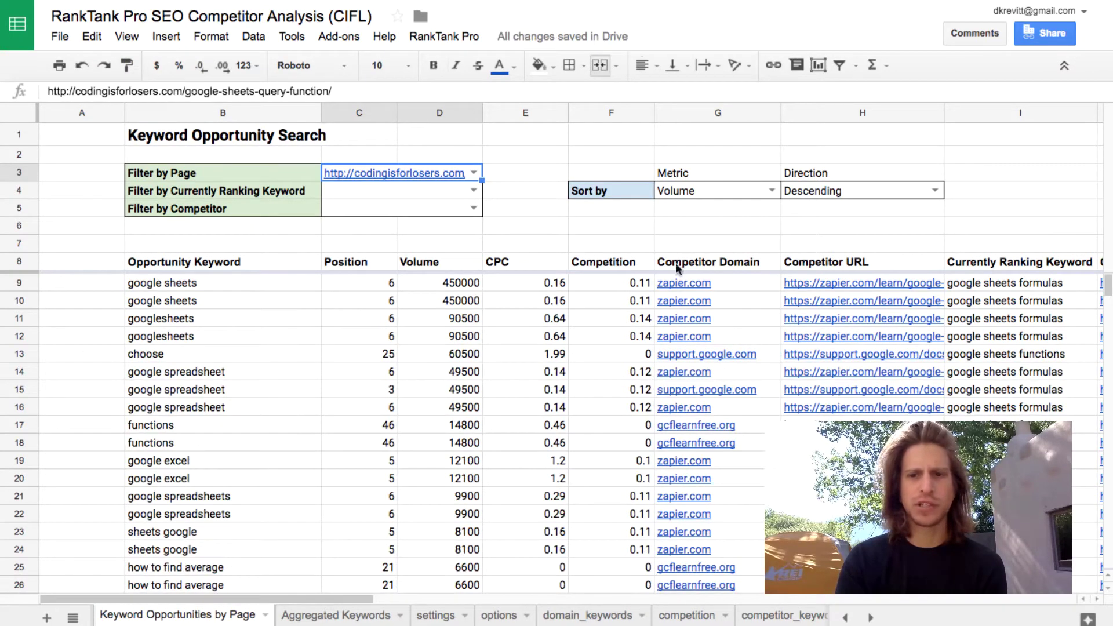
Step: Filter by ranking keyword 'google sheets formulas' in C4 and review the Volume-sorted opportunities
left_click(472, 189)
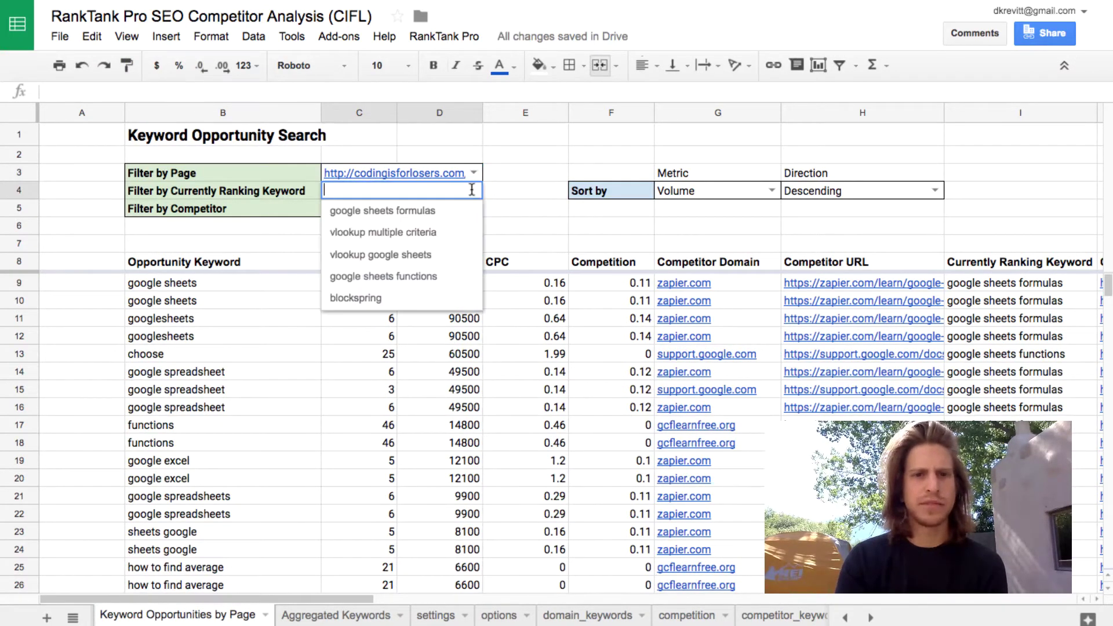
left_click(441, 211)
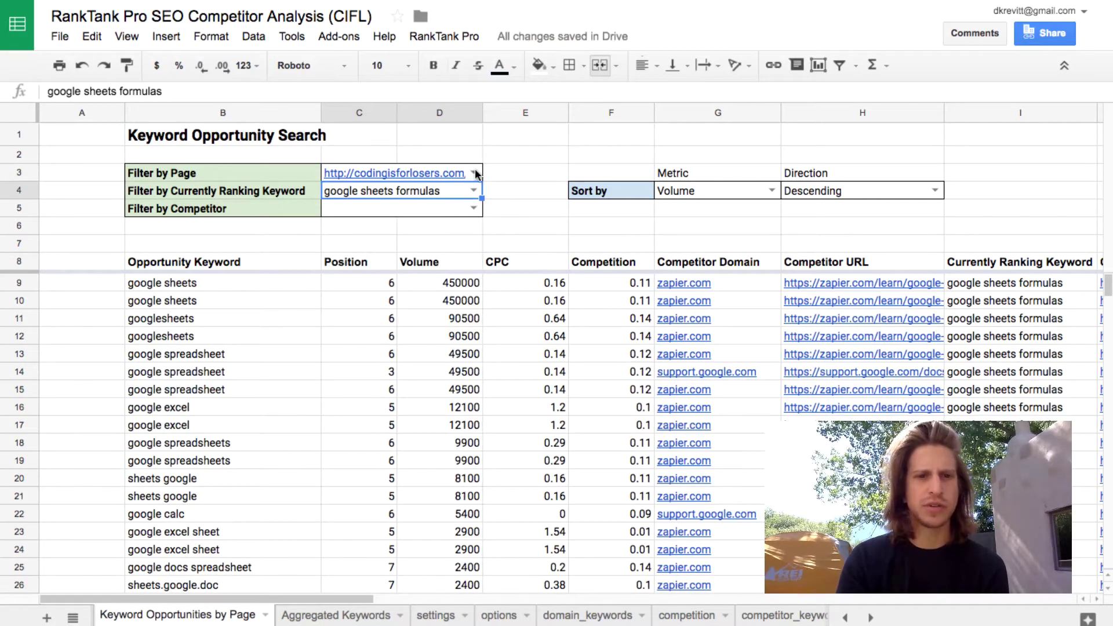
scroll(503, 429, "down", 2)
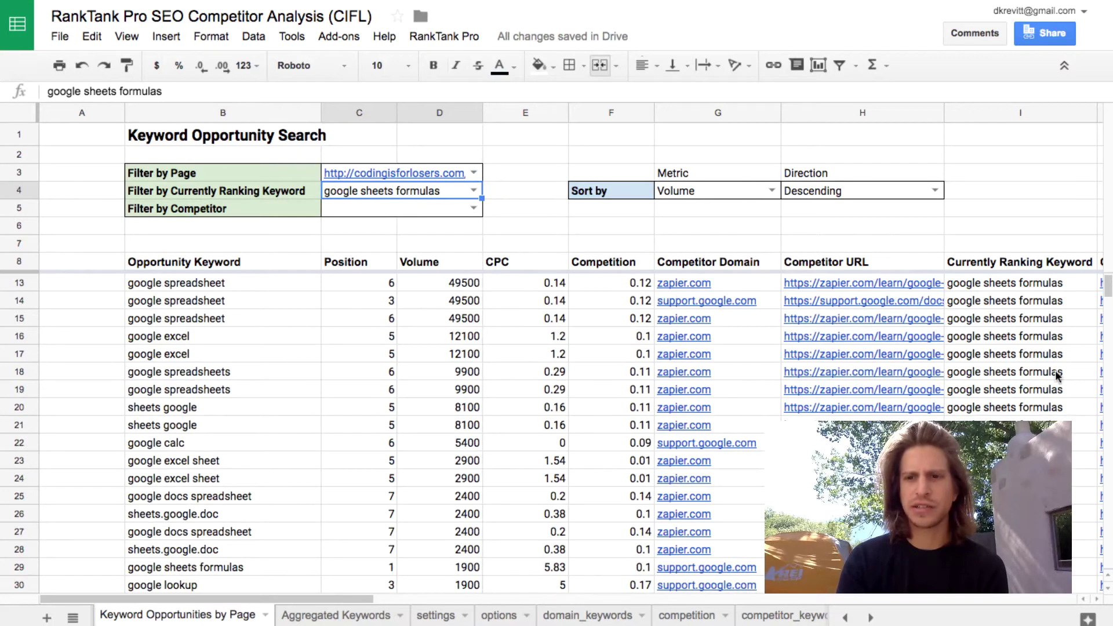
scroll(181, 519, "down", 3)
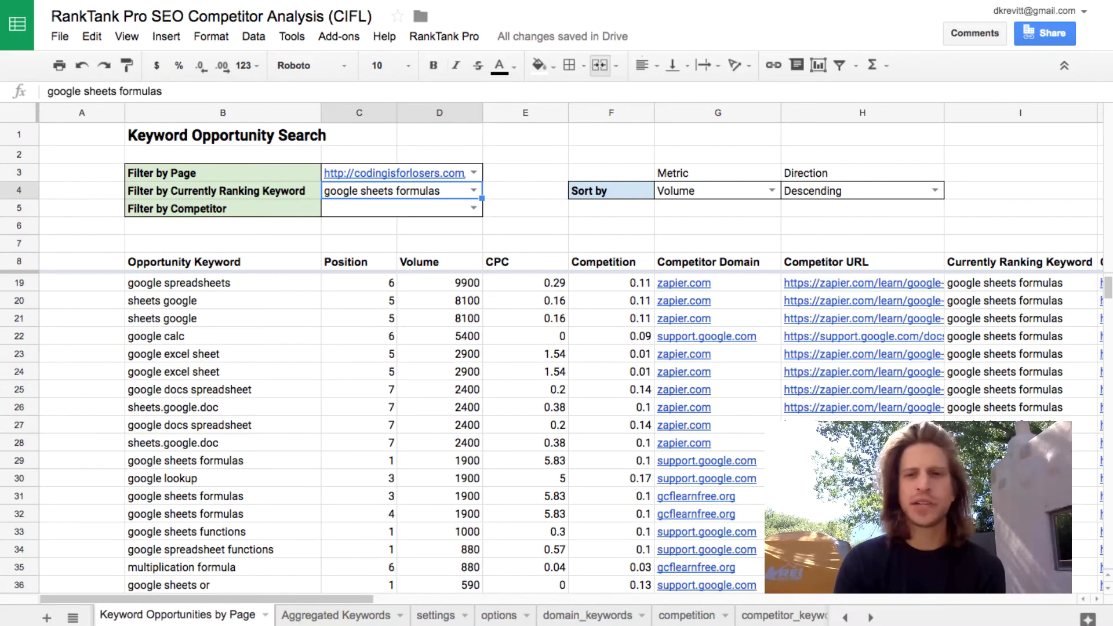
scroll(459, 325, "down", 12)
scroll(482, 207, "up", 15)
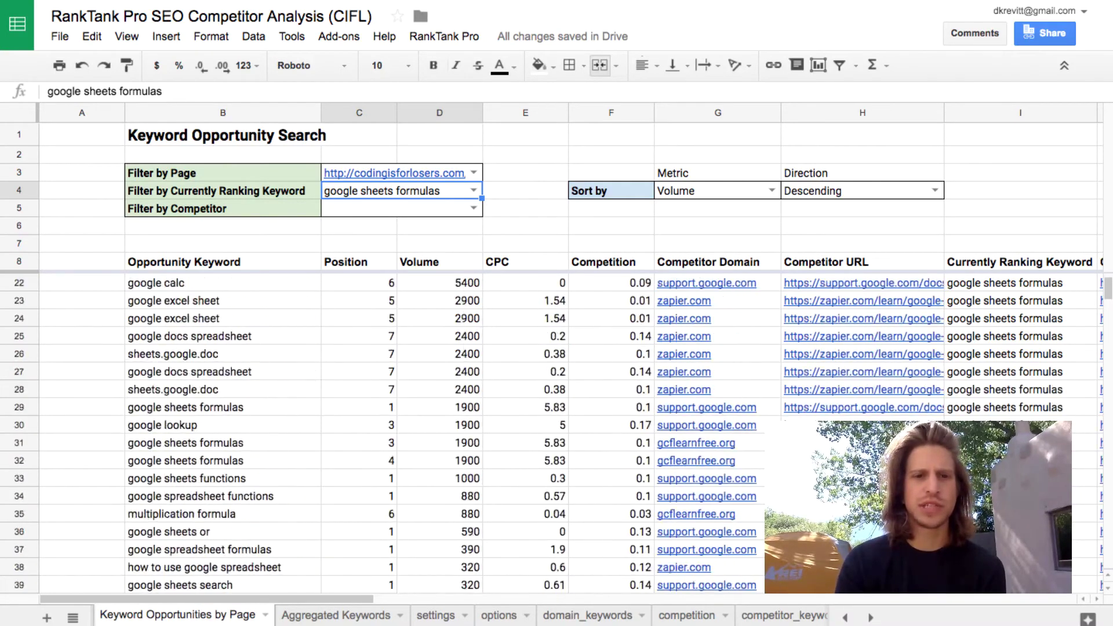
Step: Filter the opportunities to competitor zapier.com in C5
left_click(474, 207)
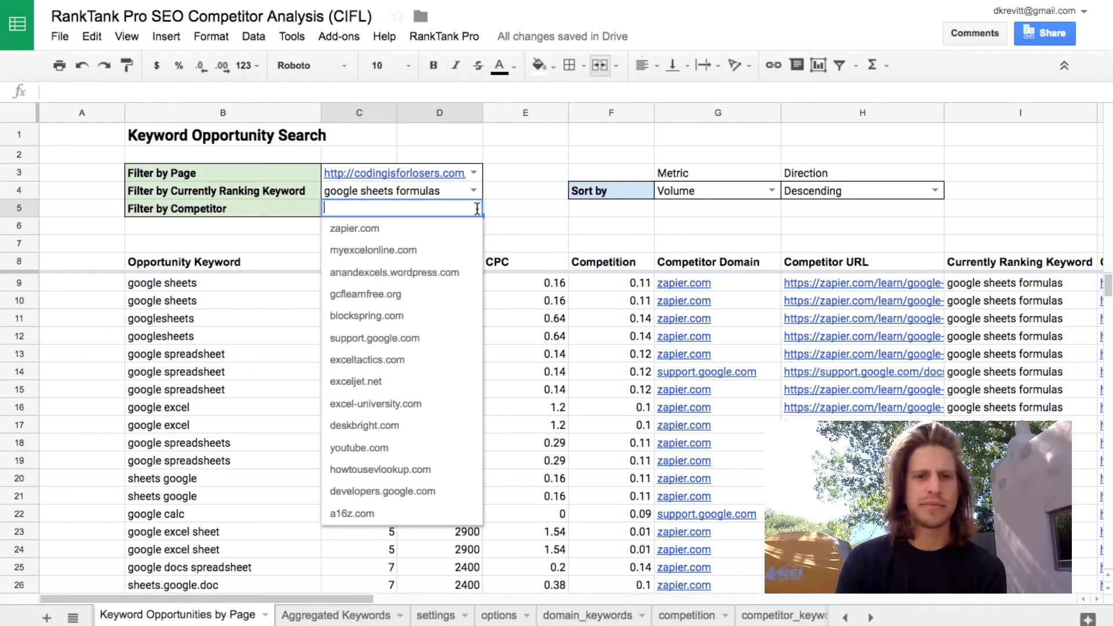
left_click(454, 225)
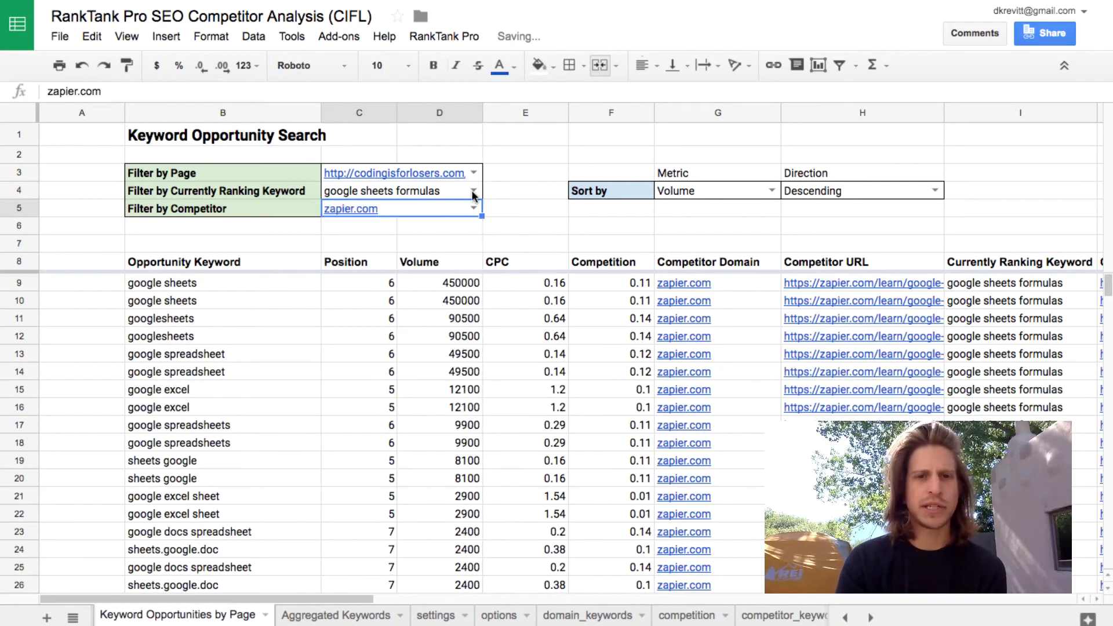
left_click(473, 191)
key("Escape")
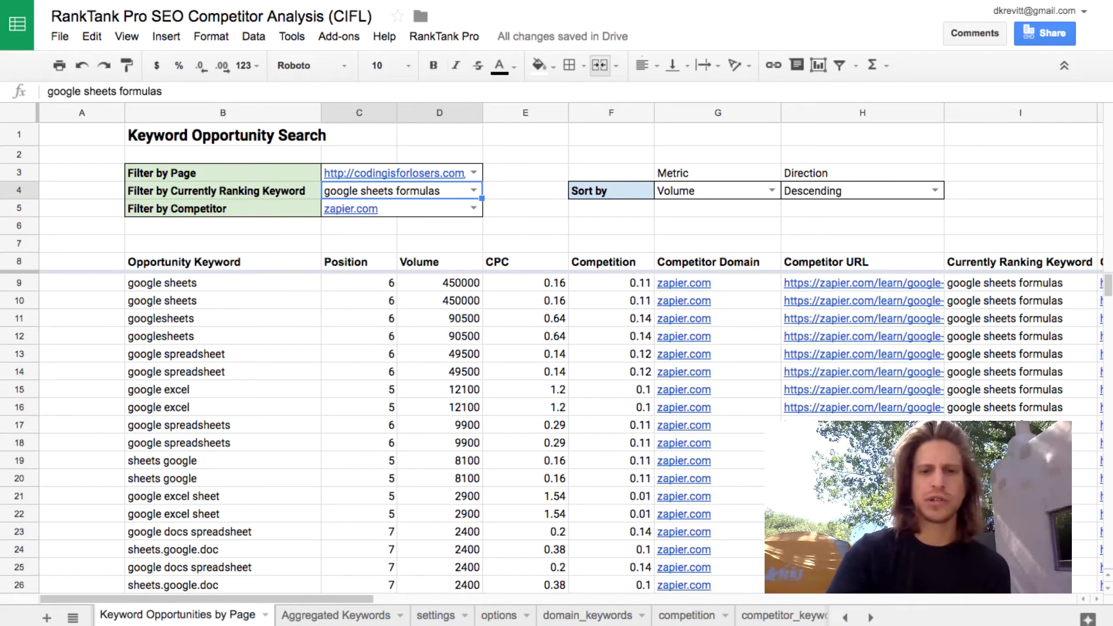
Step: Clear the ranking keyword and page filters in C4 and C3, then return to Getting Started
key("Delete")
key("Up")
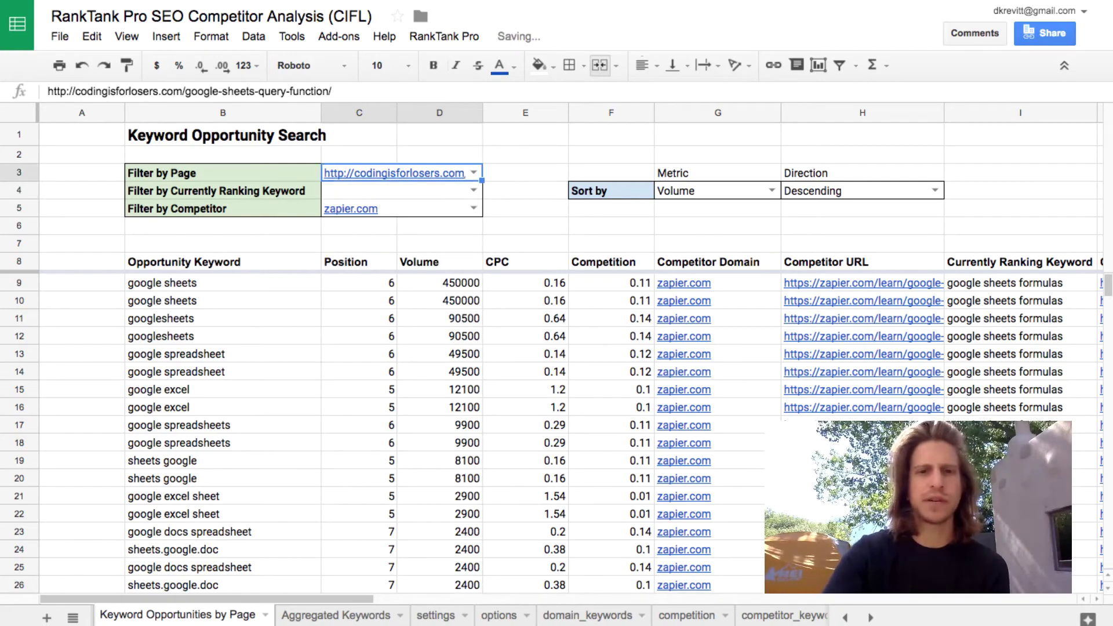
key("Delete")
left_click(401, 191)
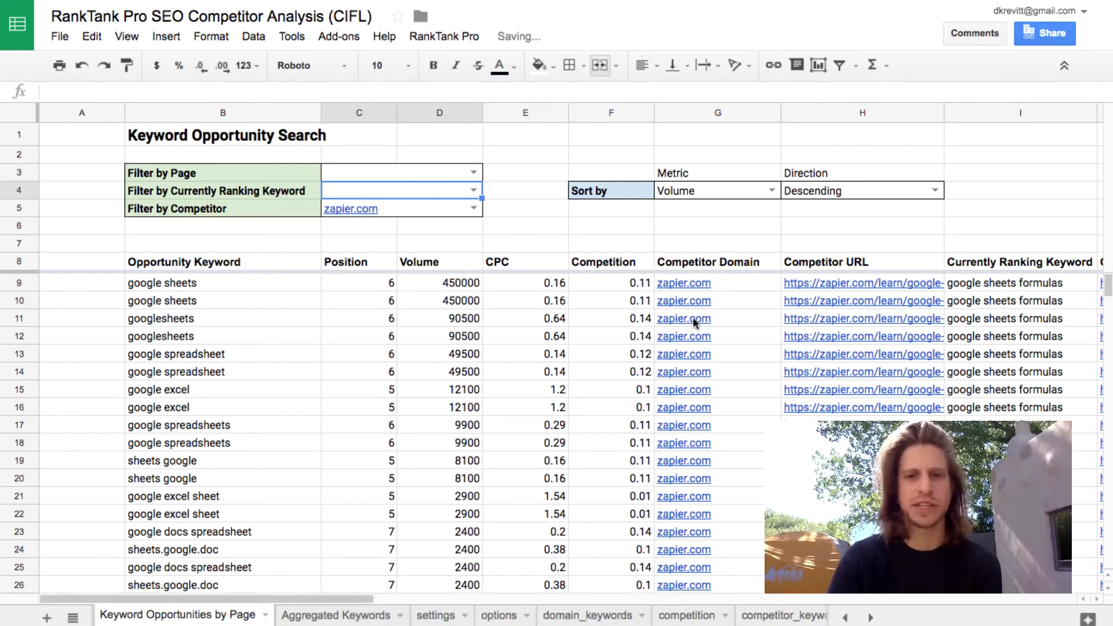
scroll(176, 466, "down", 1)
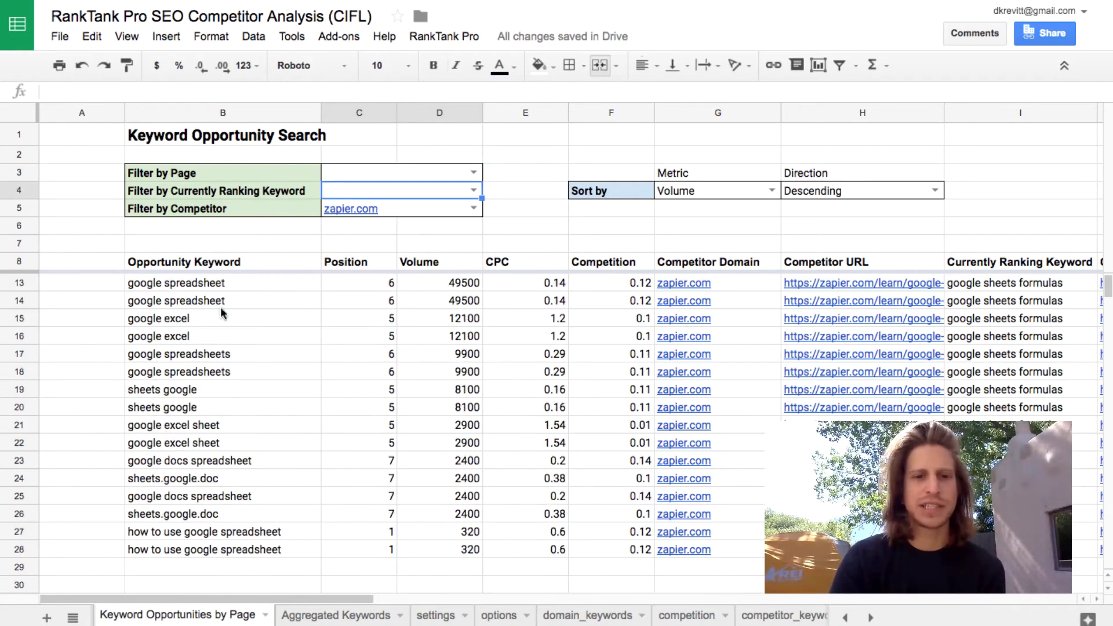
scroll(232, 406, "up", 1)
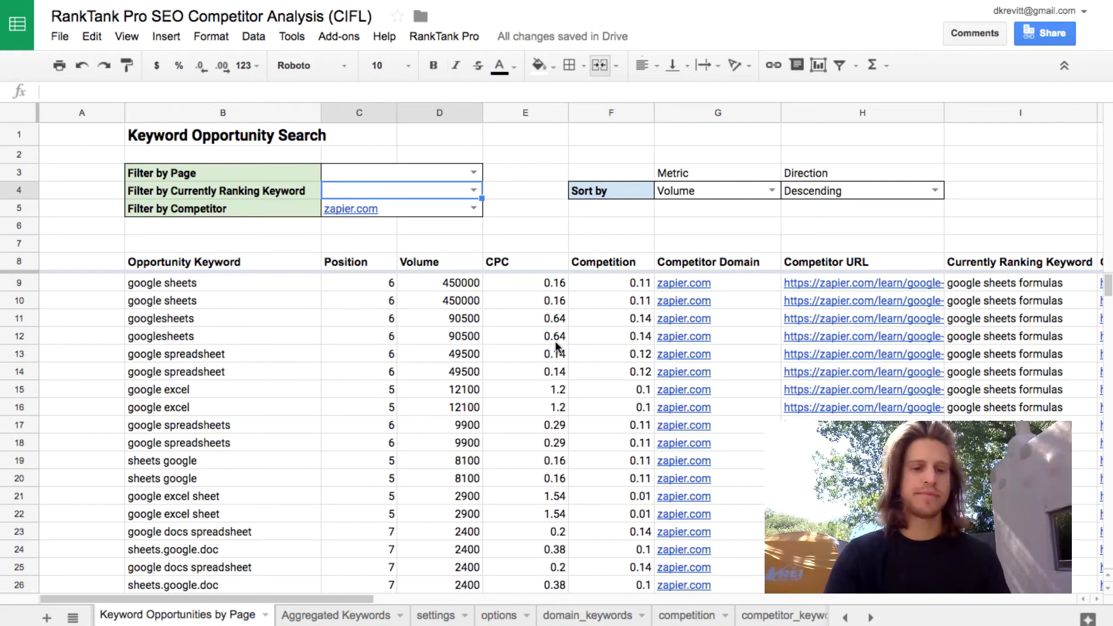
key("ctrl+shift+Page_Up")
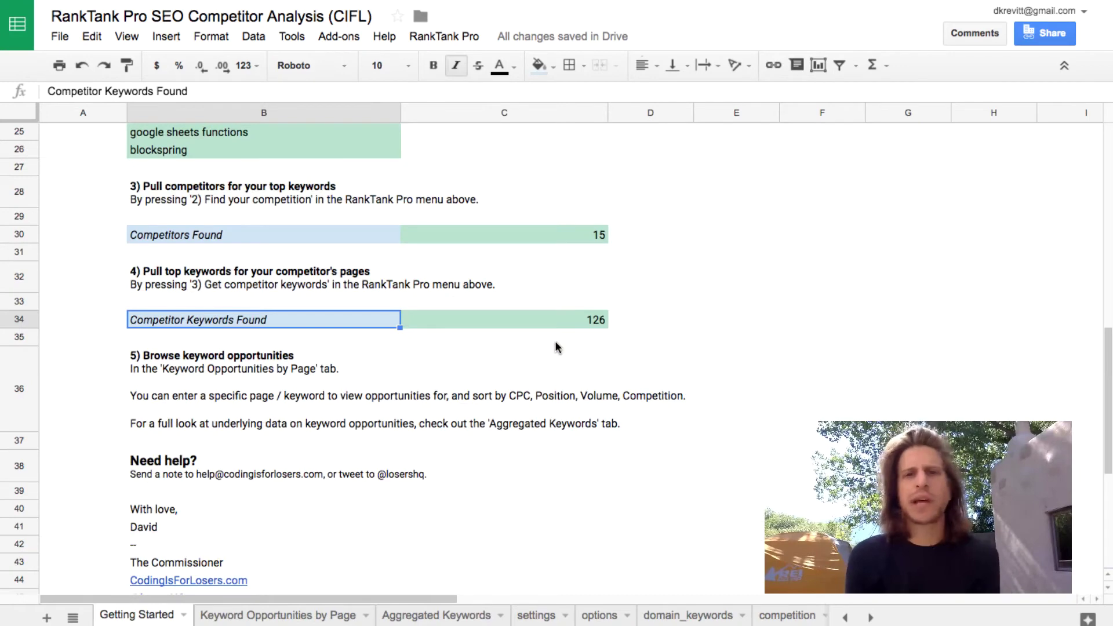